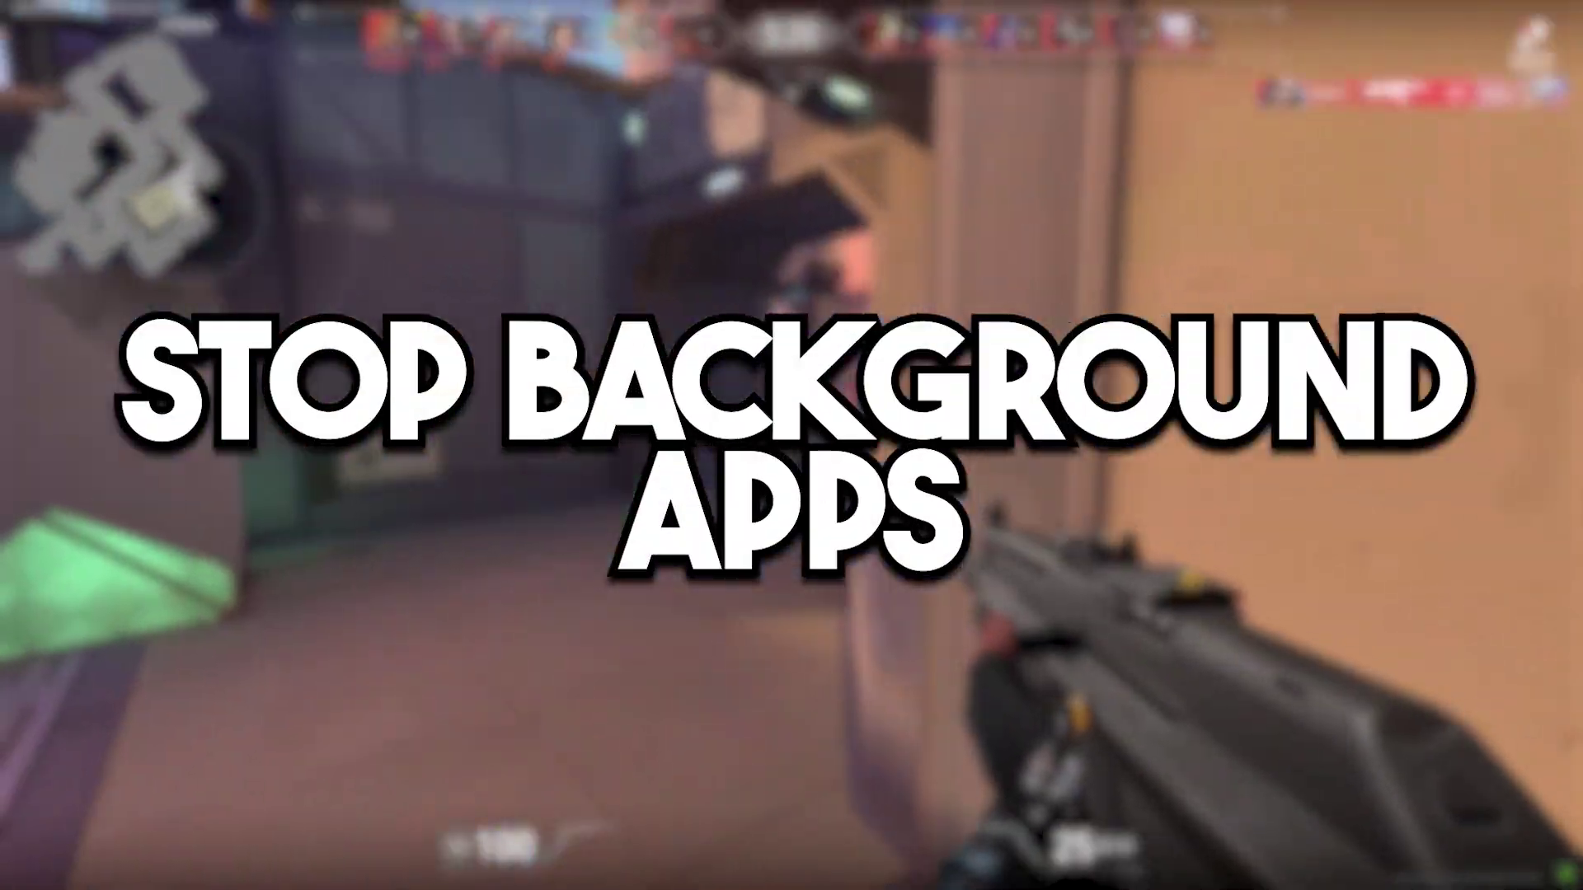
Launch the Local Group Policy Editor by running gpedit.msc.
key("w")
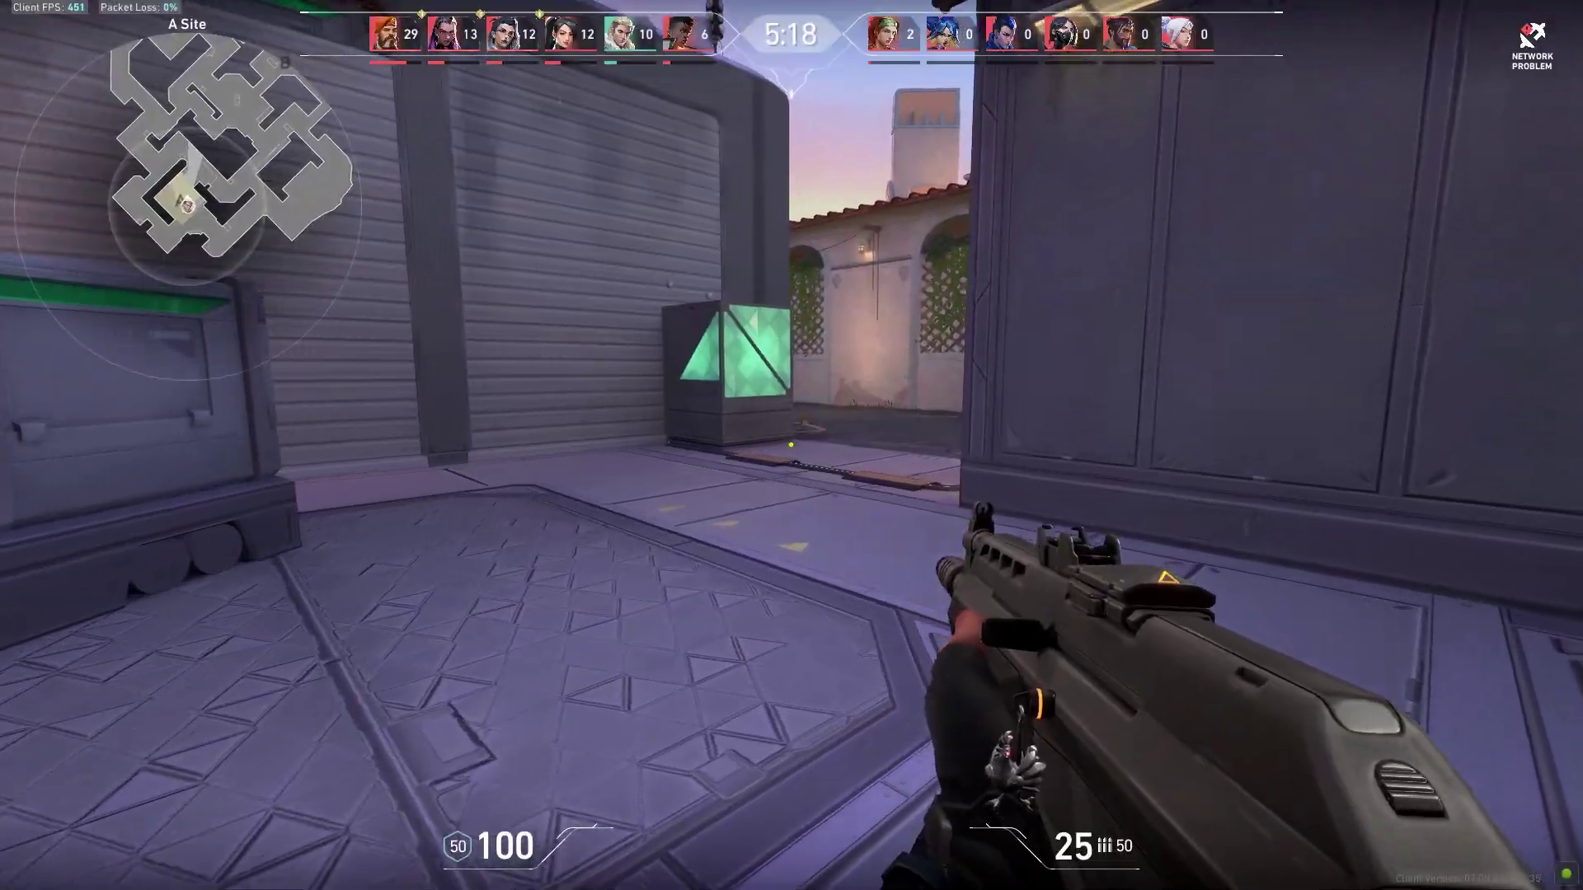
key("w")
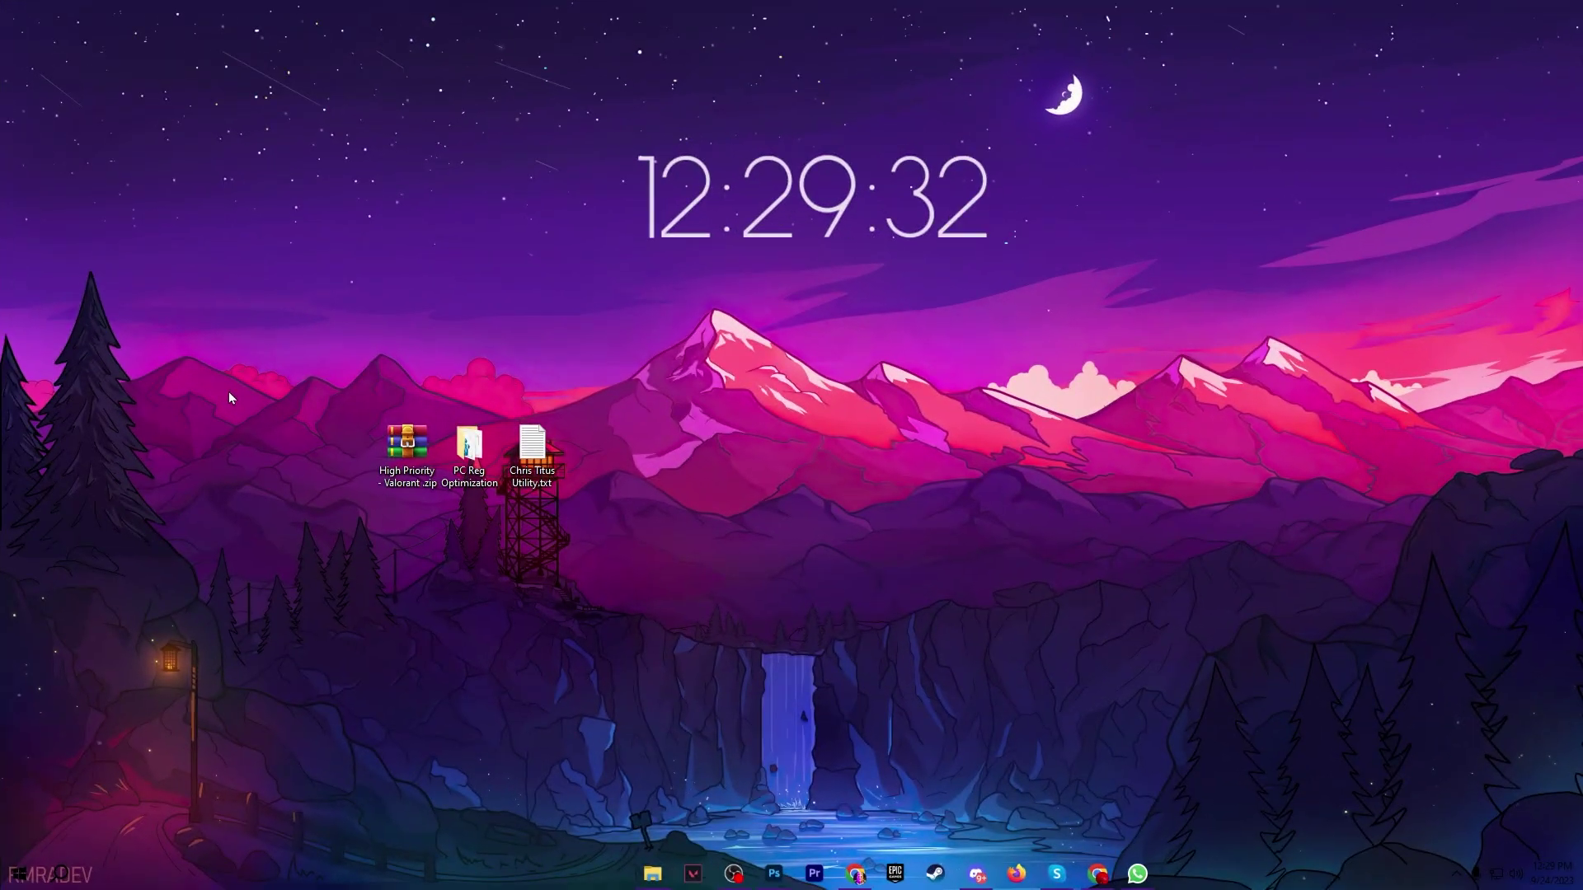
key("super+r")
mouse_move(171, 698)
left_mouse_down()
mouse_move(752, 442)
mouse_move(773, 357)
left_mouse_up()
key("BackSpace")
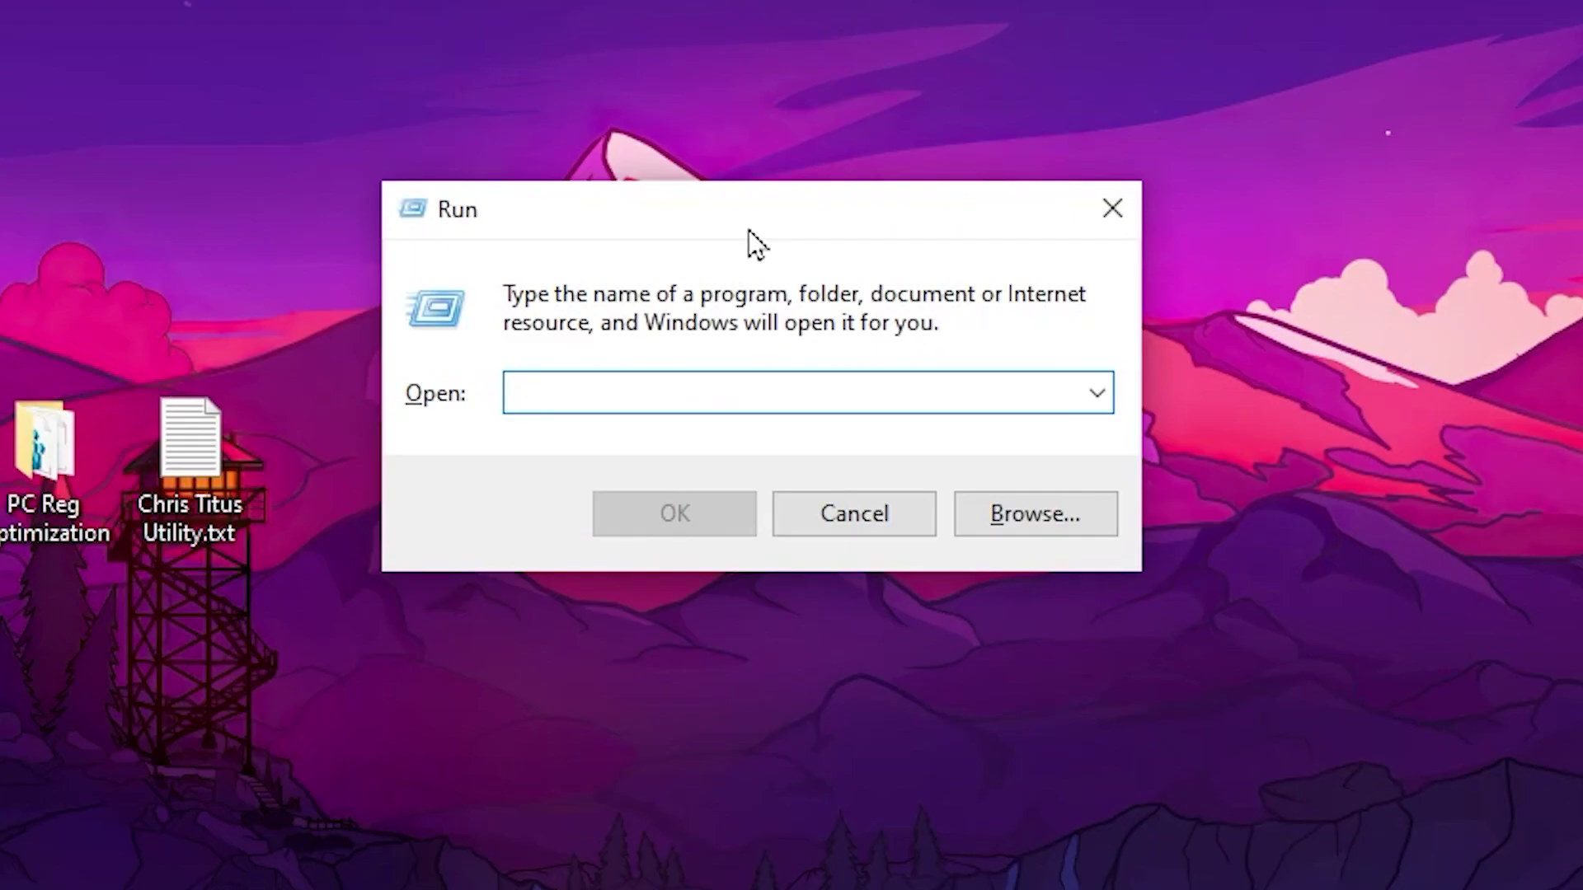
type("gpedi")
key("Down")
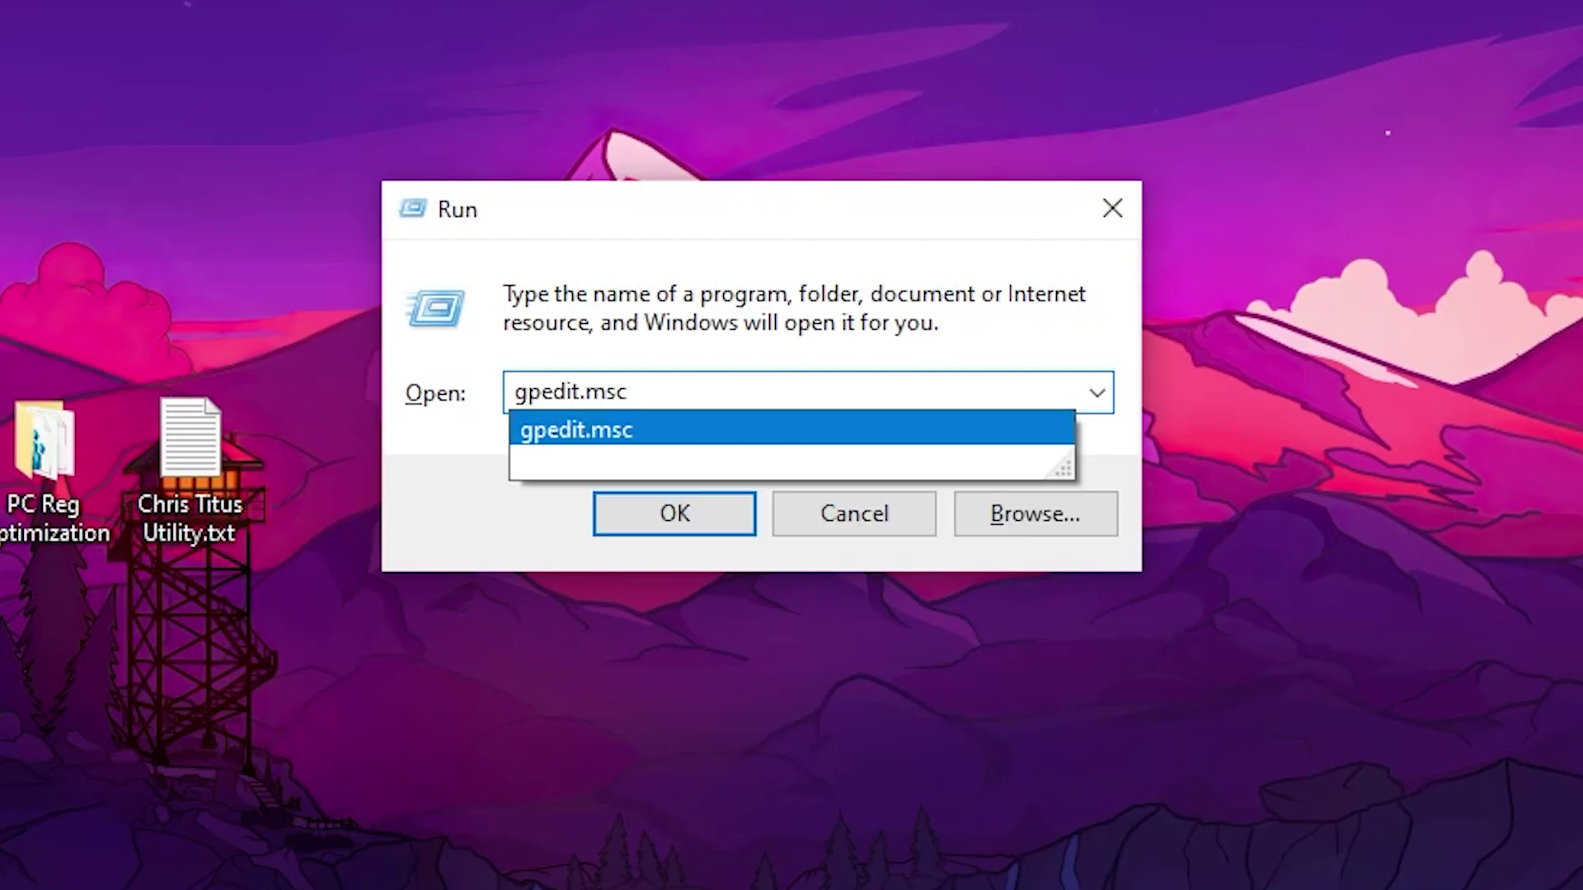
key("Return")
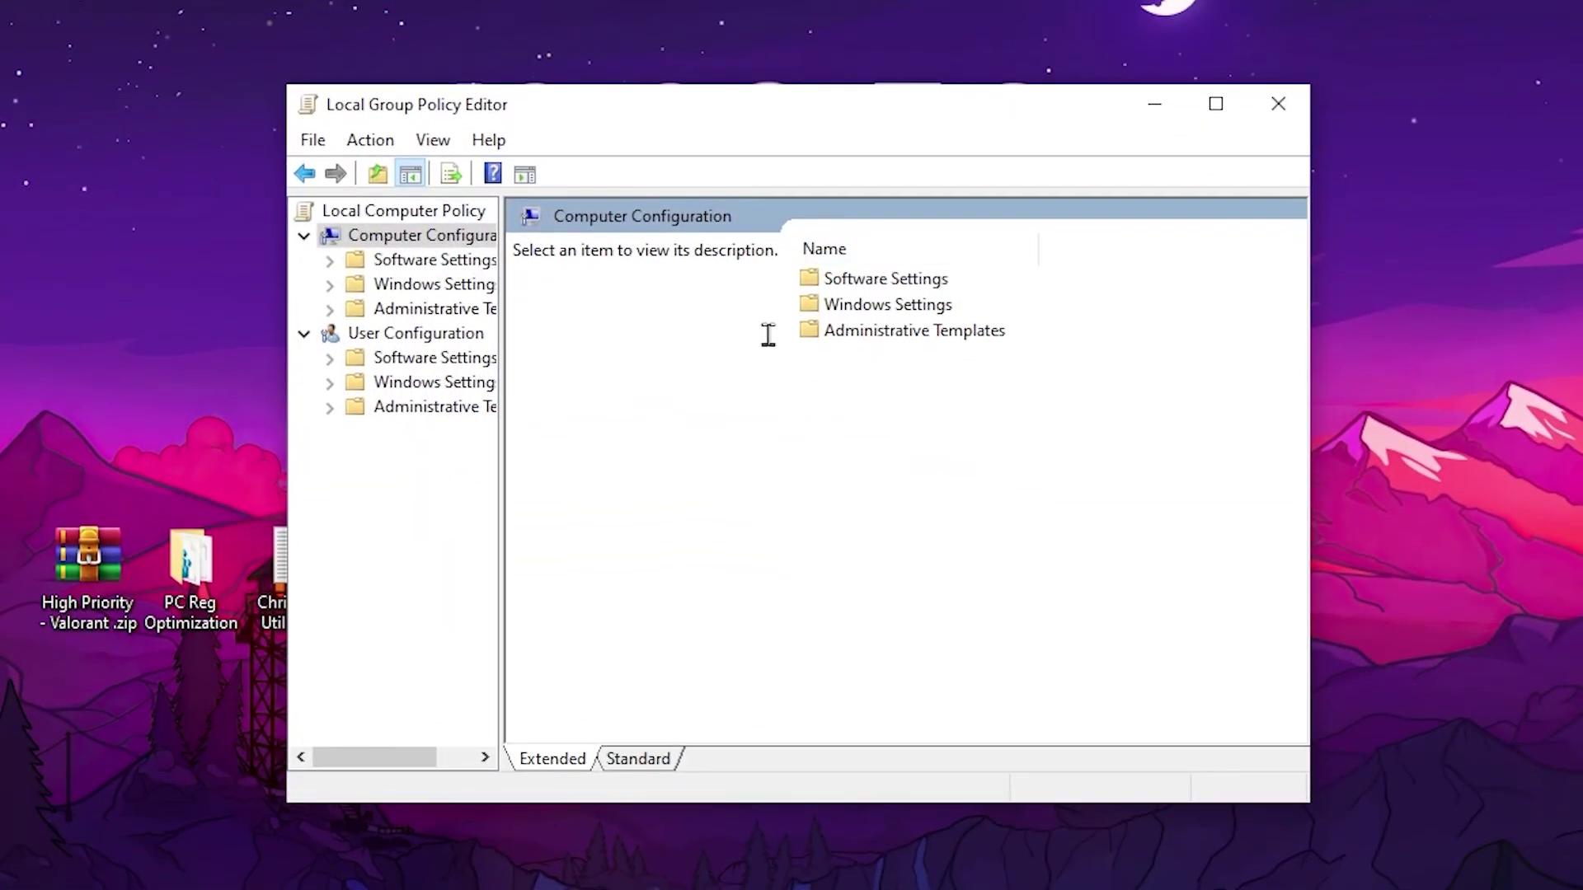
Go to Administrative Templates > Windows Components > App Privacy and open 'Let Windows apps run in the background'.
double_click(901, 343)
double_click(883, 434)
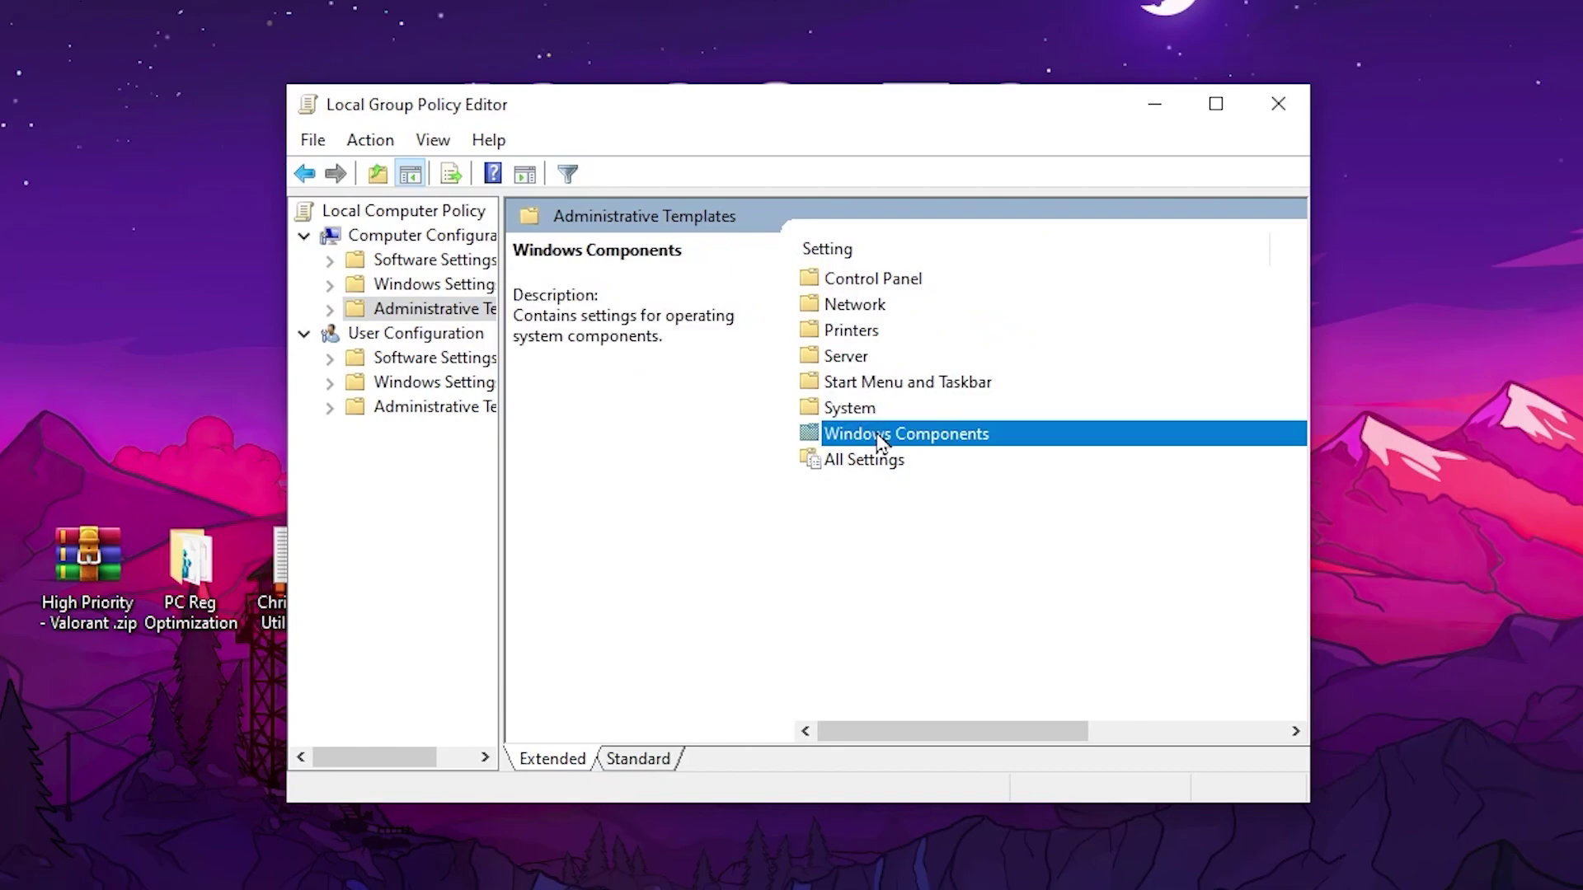
left_click(875, 359)
double_click(878, 363)
scroll(886, 396, "down", 2)
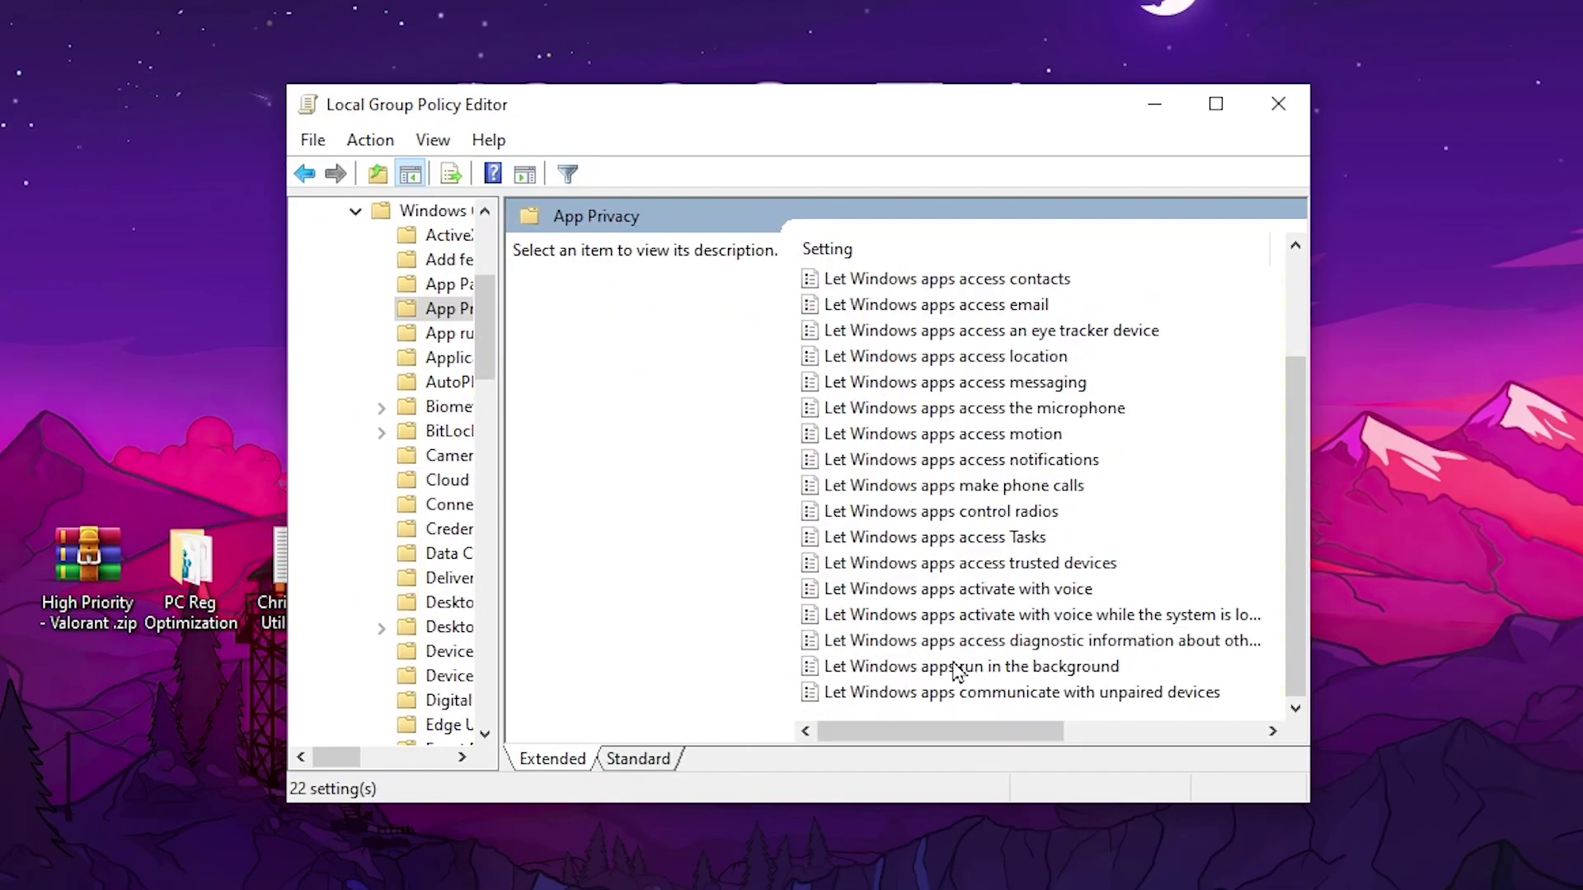
double_click(1020, 668)
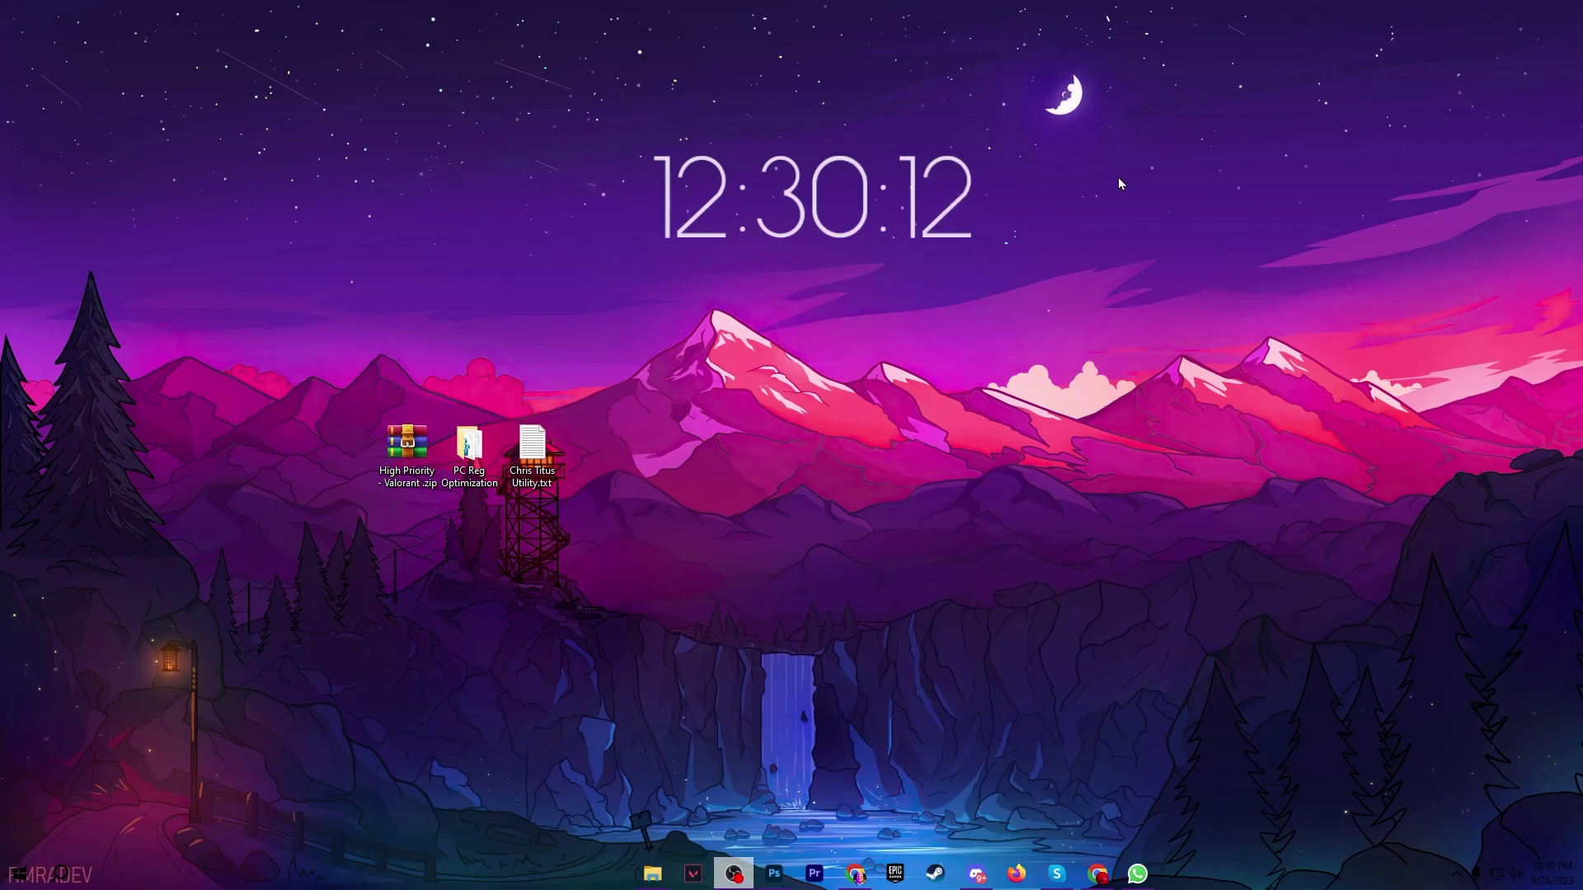
left_click_drag(259, 330, 687, 610)
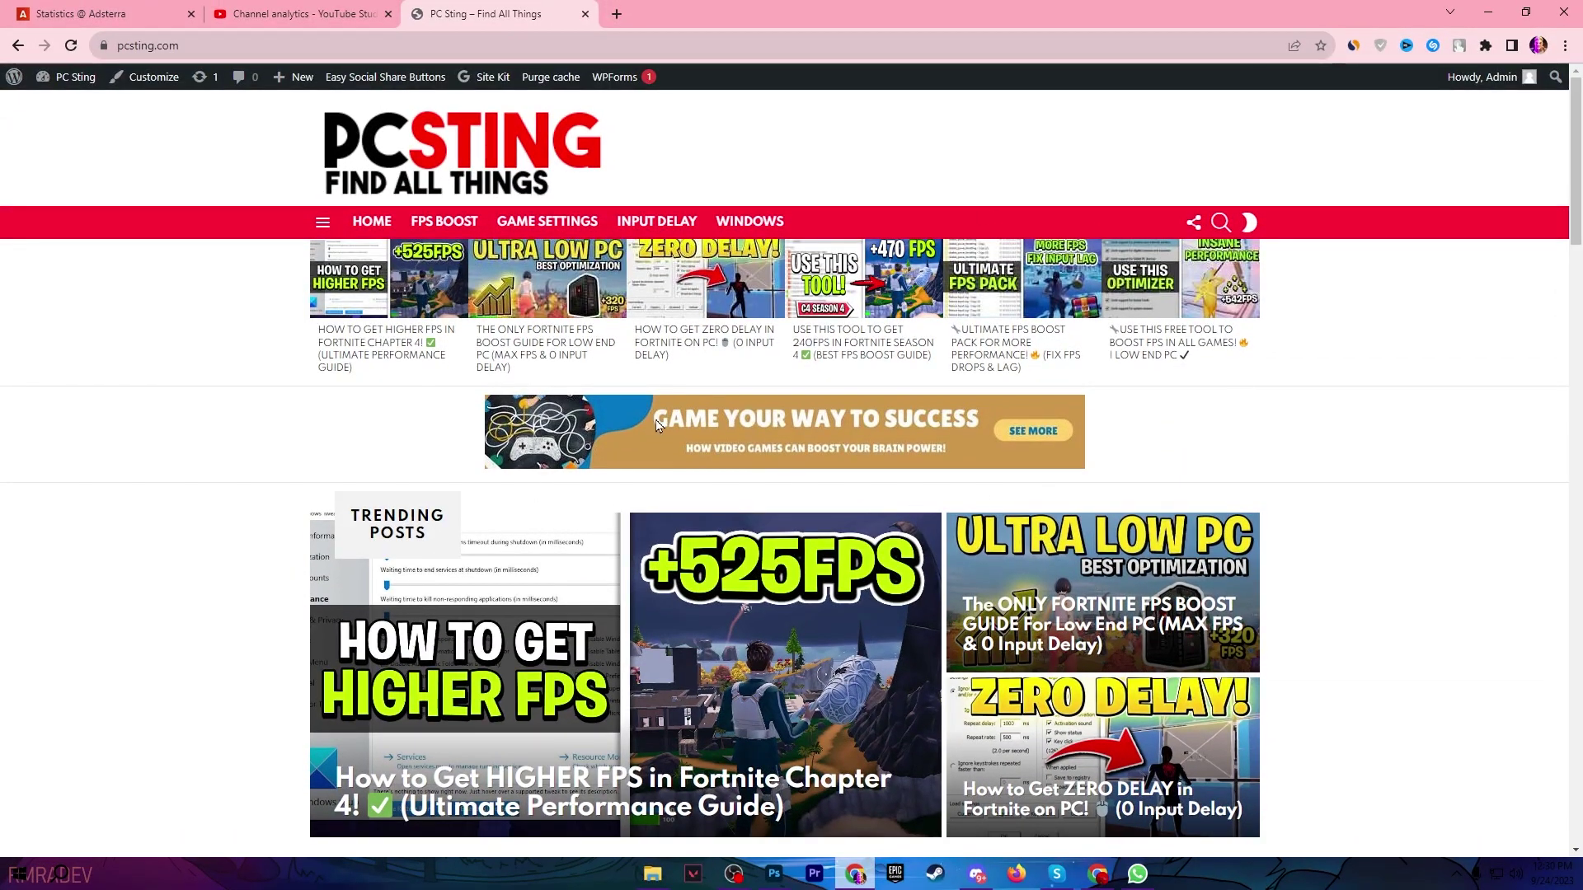
scroll(657, 424, "down", 4)
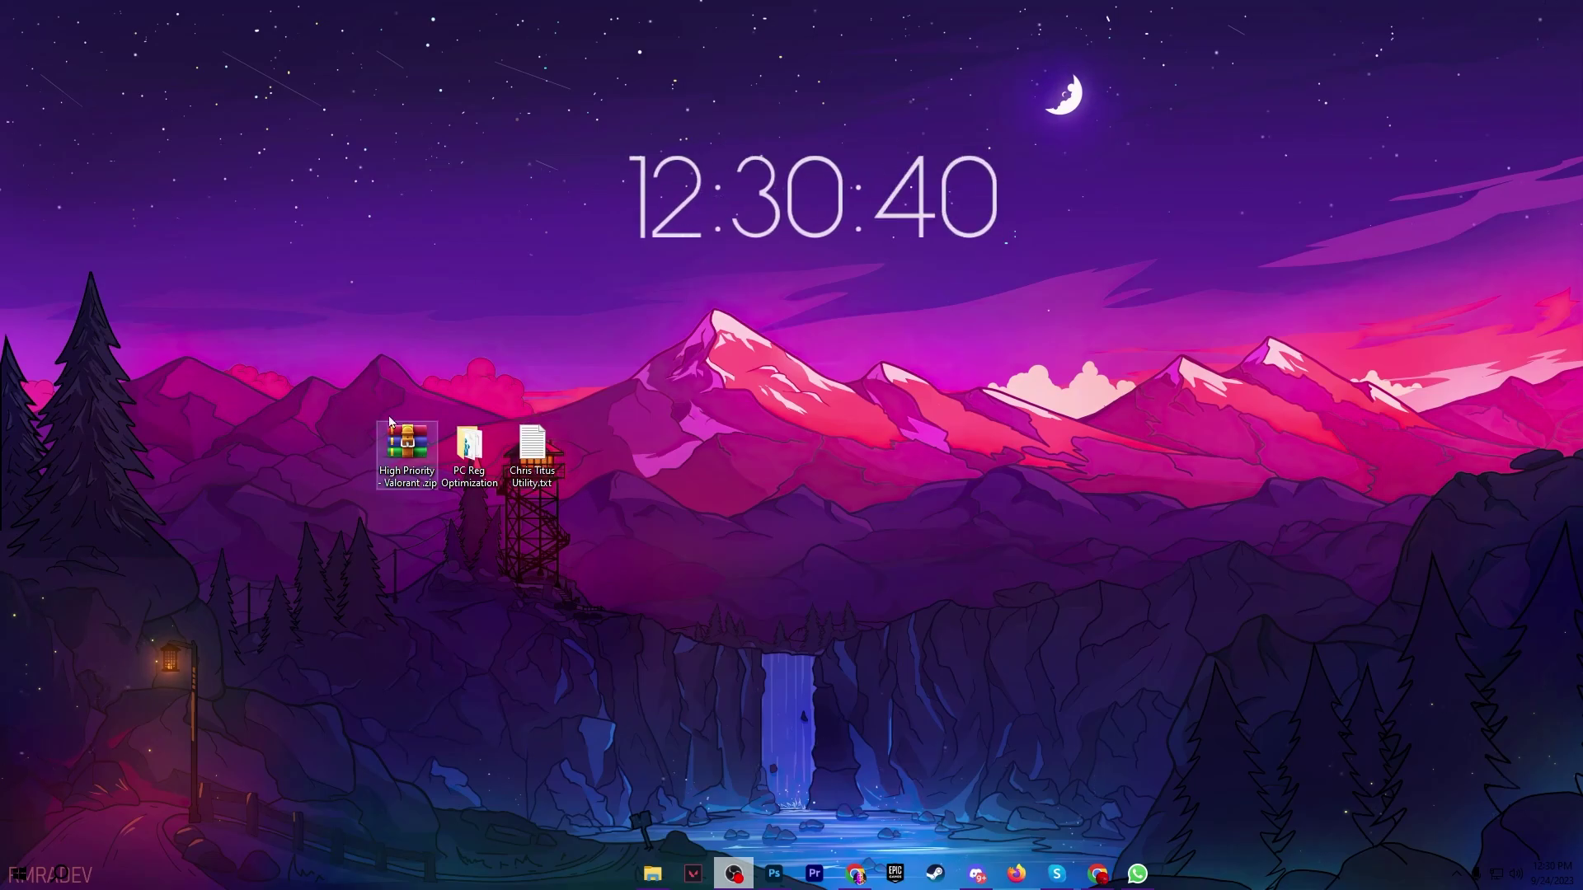
Open High Priority - Valorant.zip, merge its High Priority.reg into the registry, and close WinRAR.
double_click(393, 424)
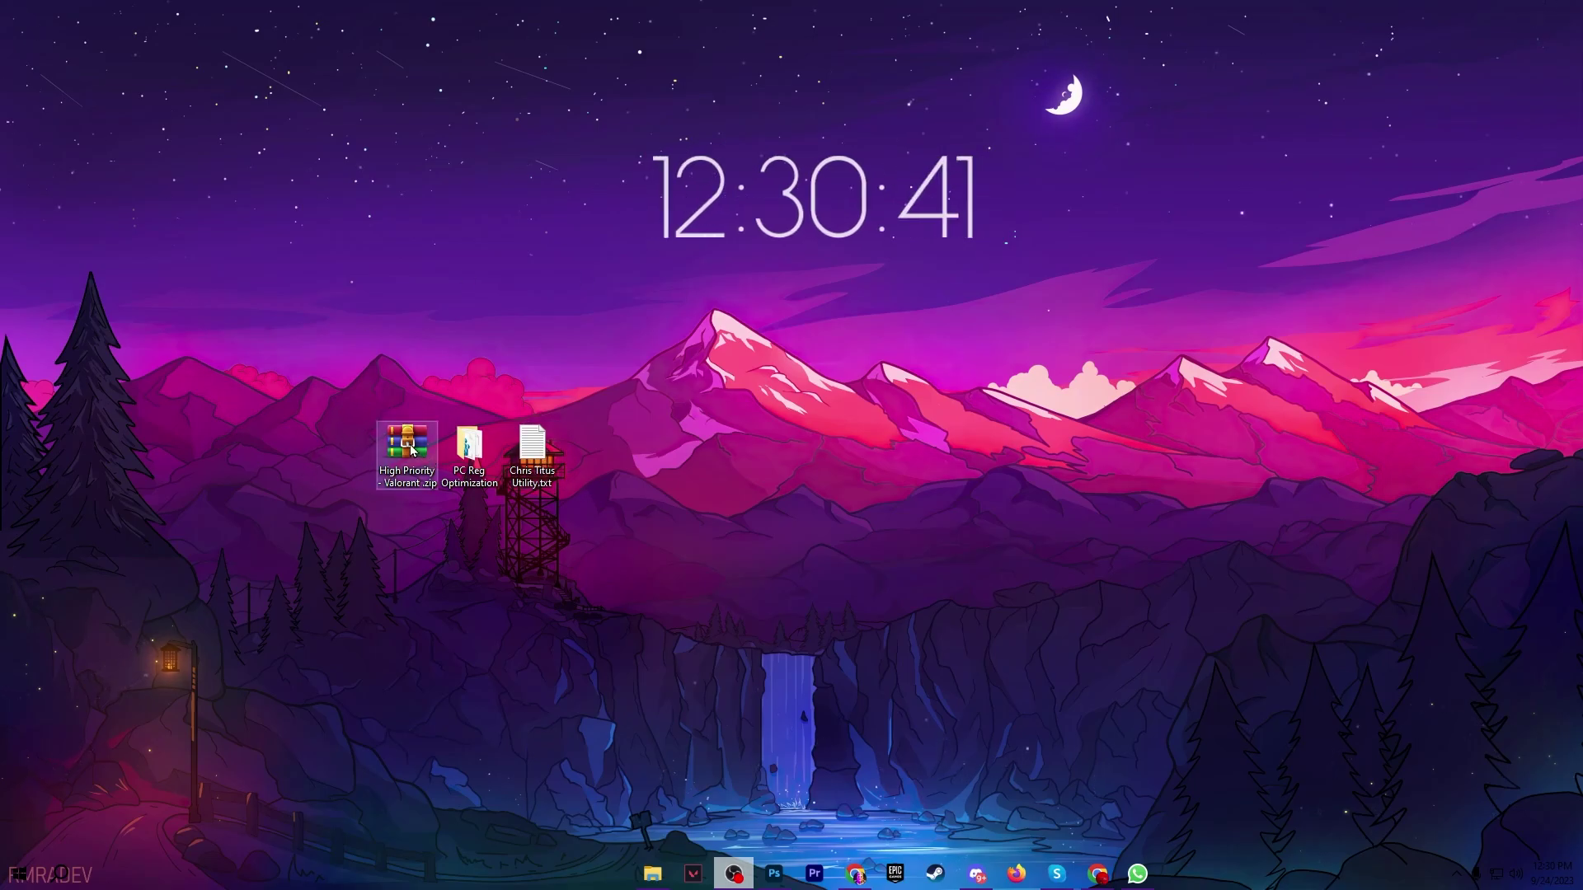
key("Escape")
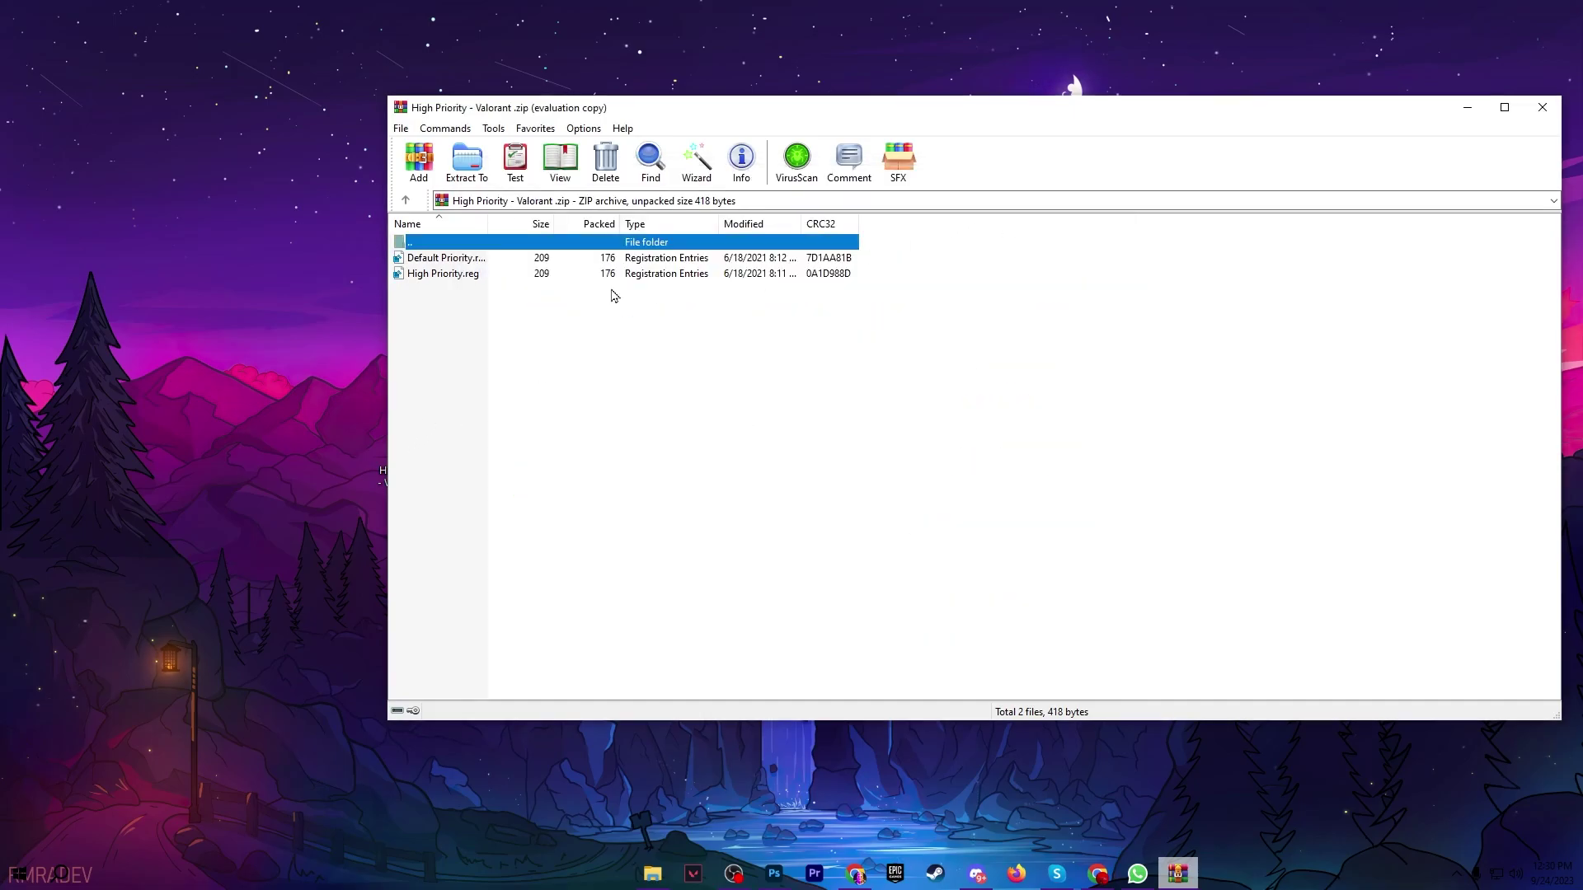
double_click(437, 279)
left_click(725, 545)
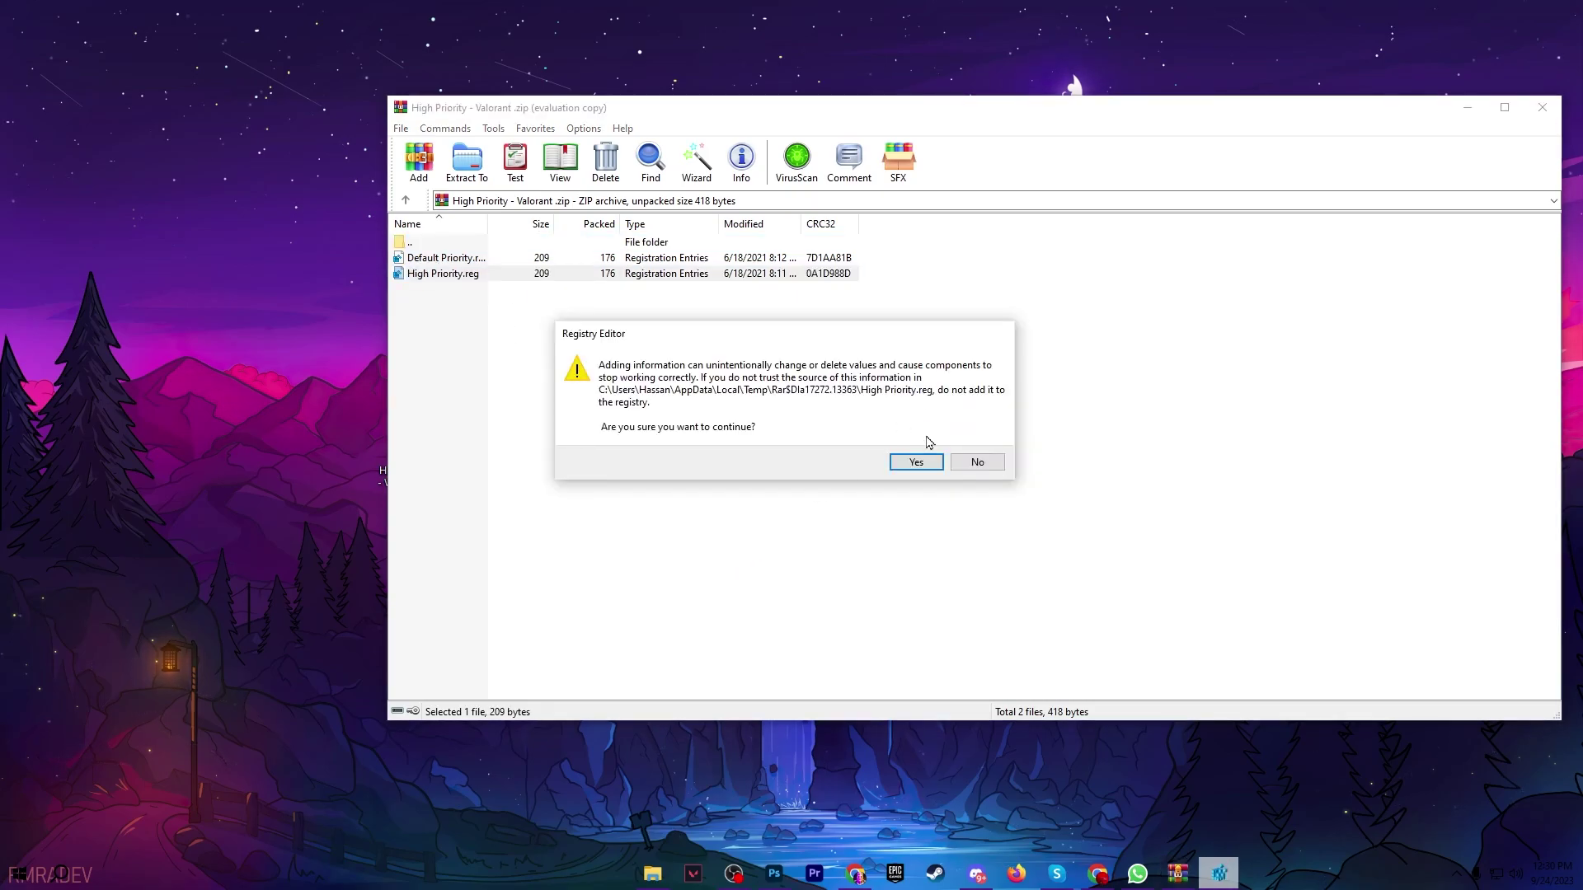
left_click(922, 460)
left_click(976, 443)
left_click(1542, 107)
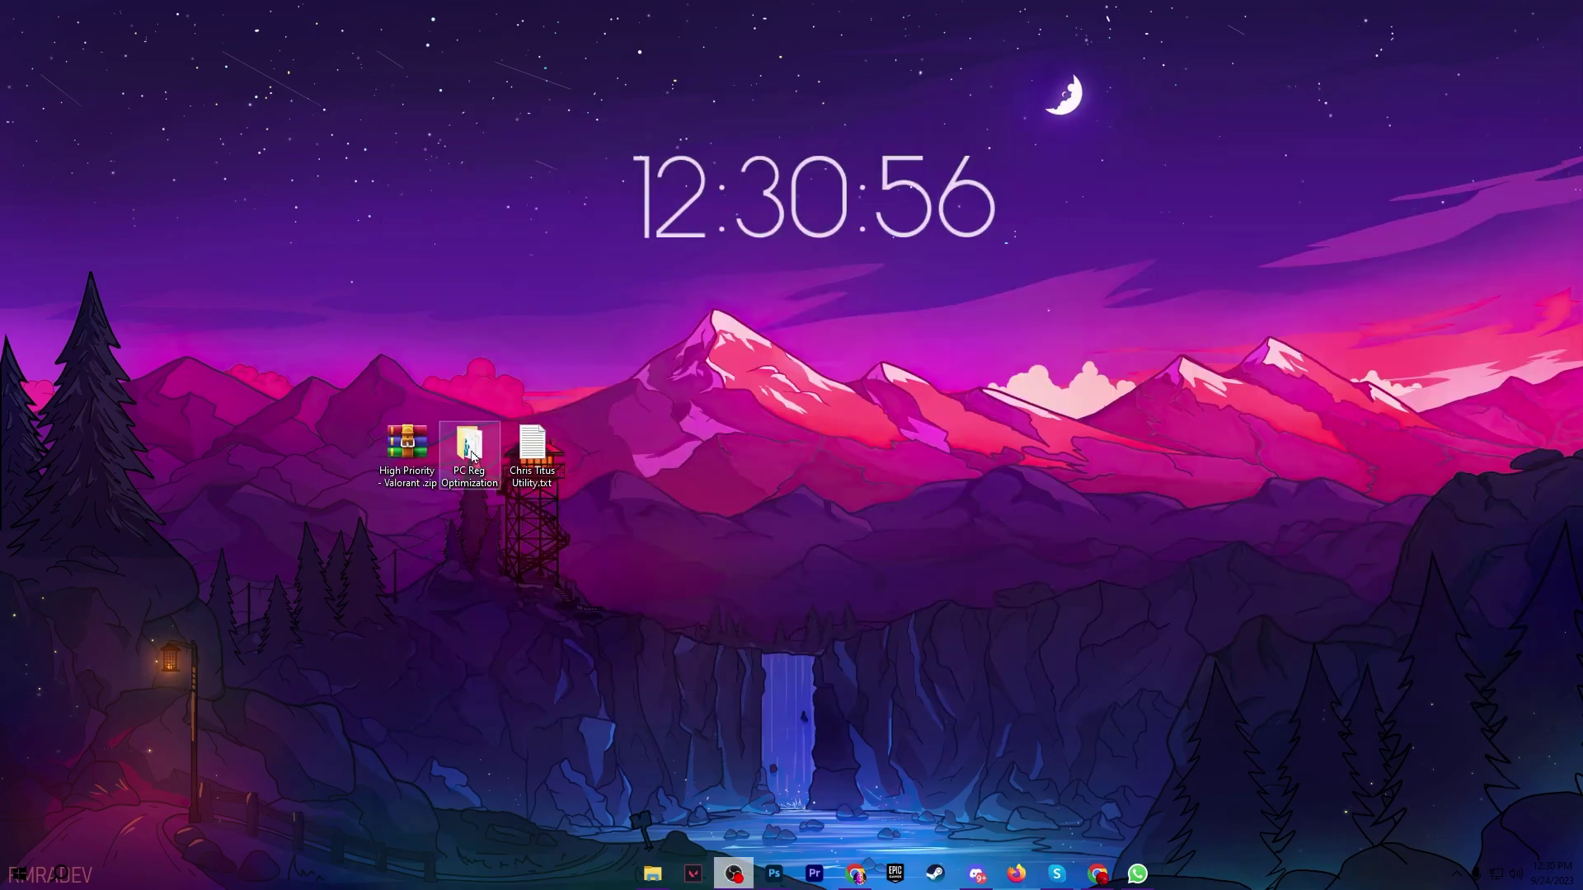
Select all five .reg files in PC Reg Optimization and merge CPU Priority.reg and GPU Priority.reg.
double_click(472, 454)
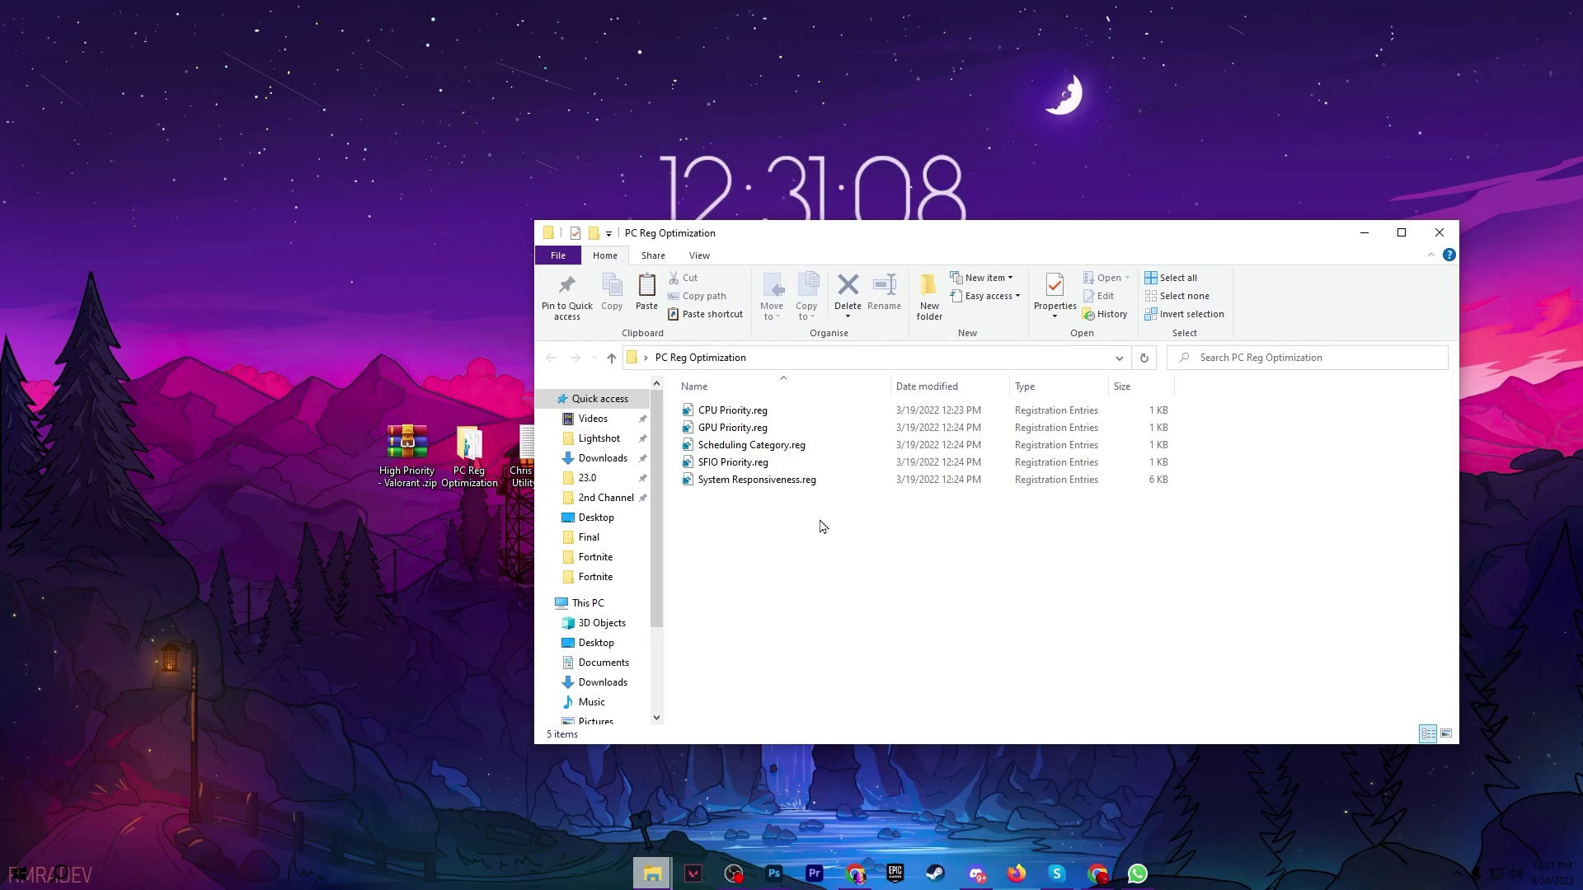
left_click_drag(821, 526, 726, 408)
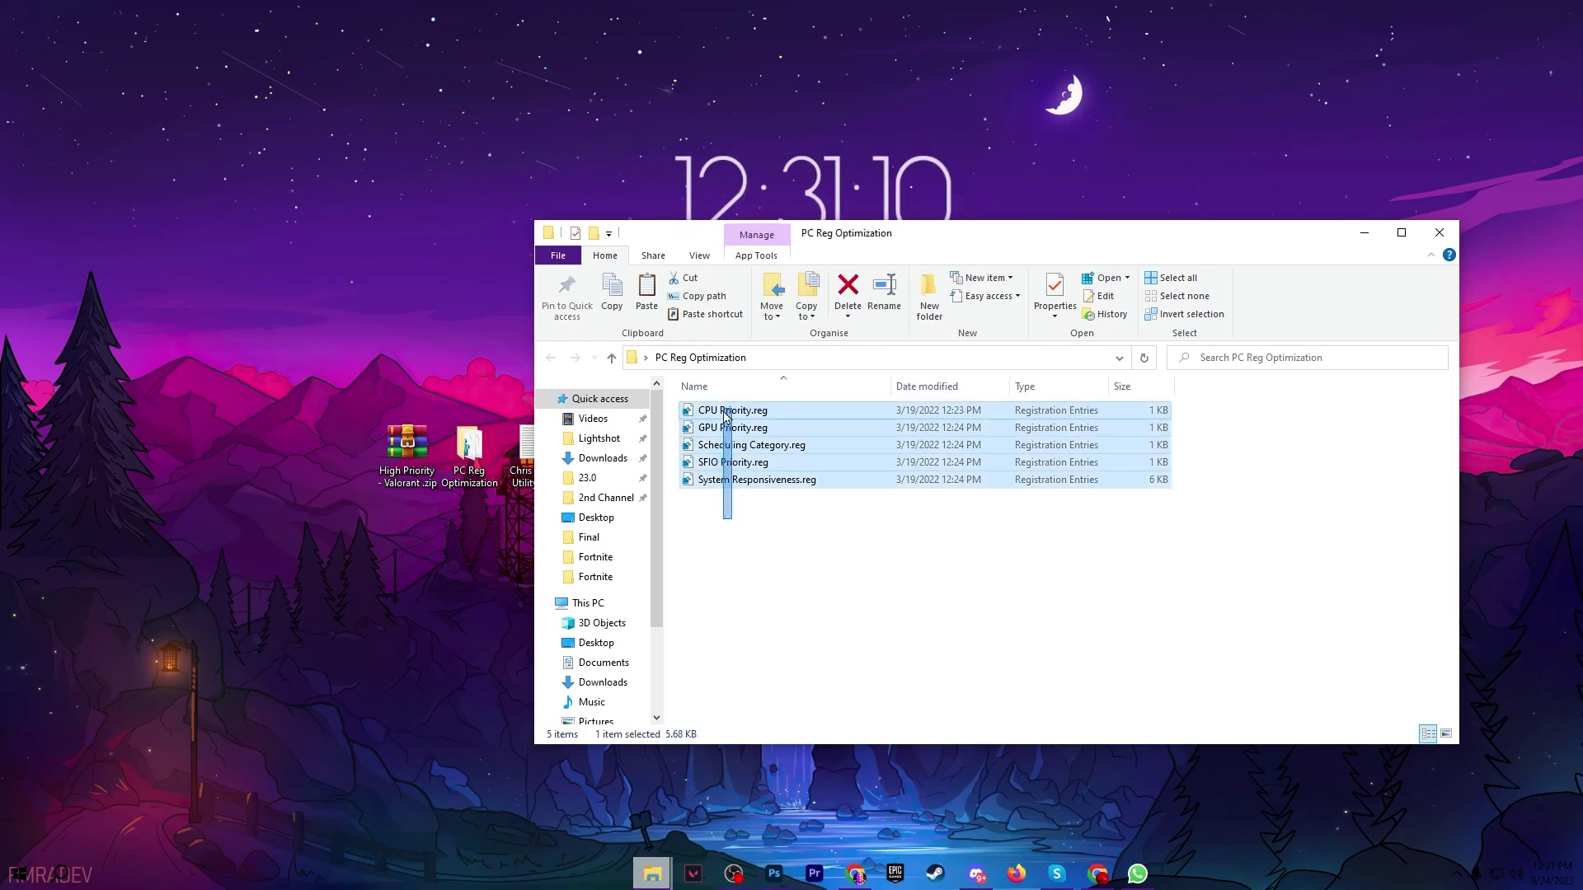
double_click(766, 426)
left_click(911, 655)
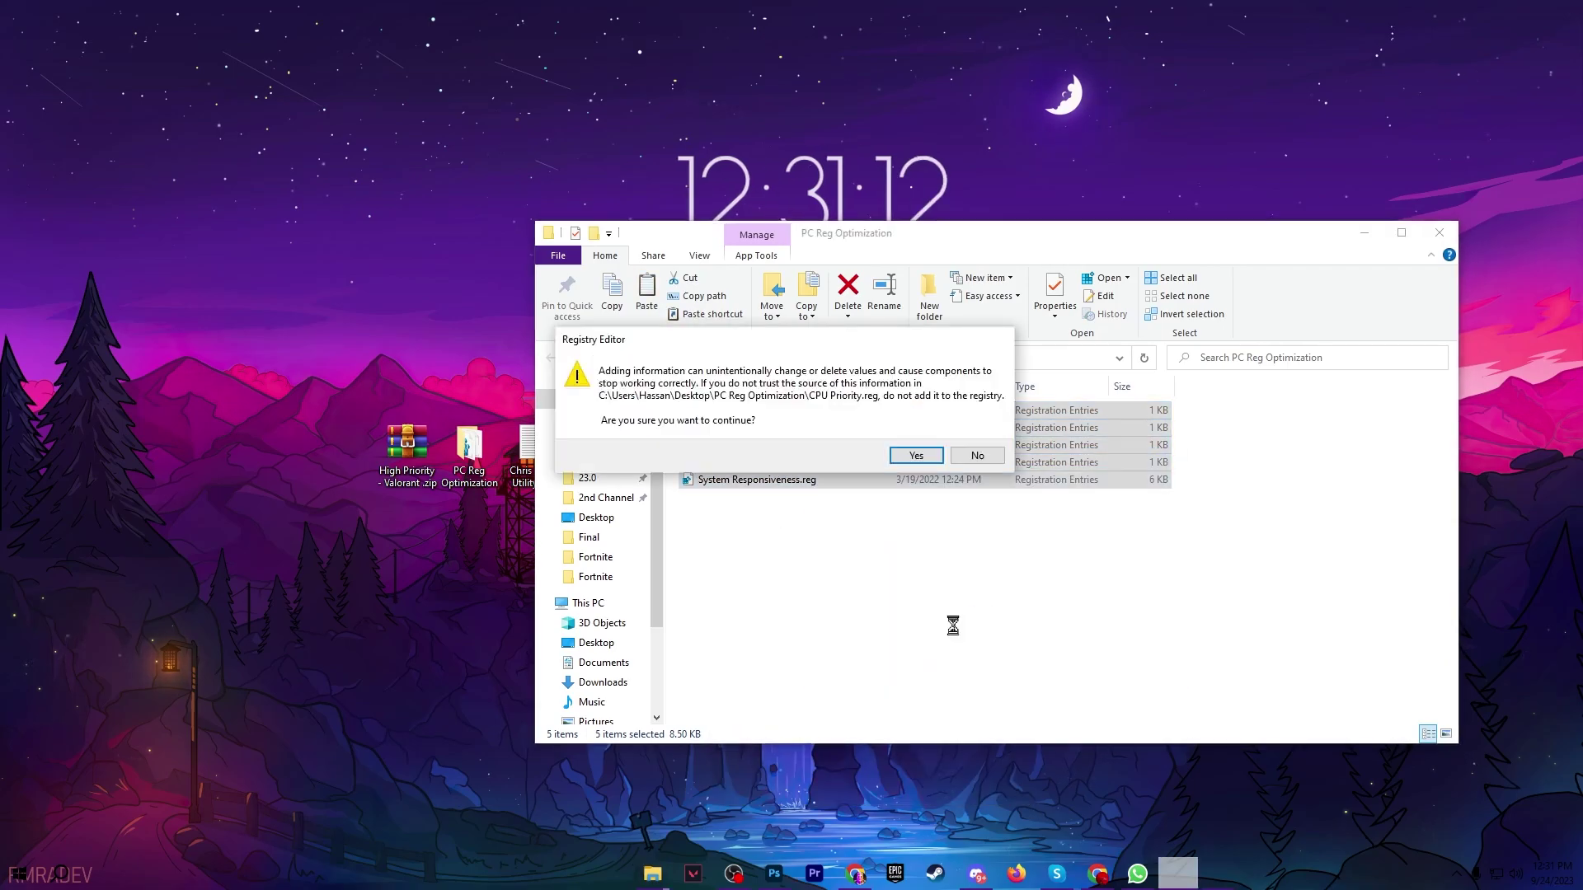
left_click(964, 452)
left_click(977, 437)
left_click(911, 655)
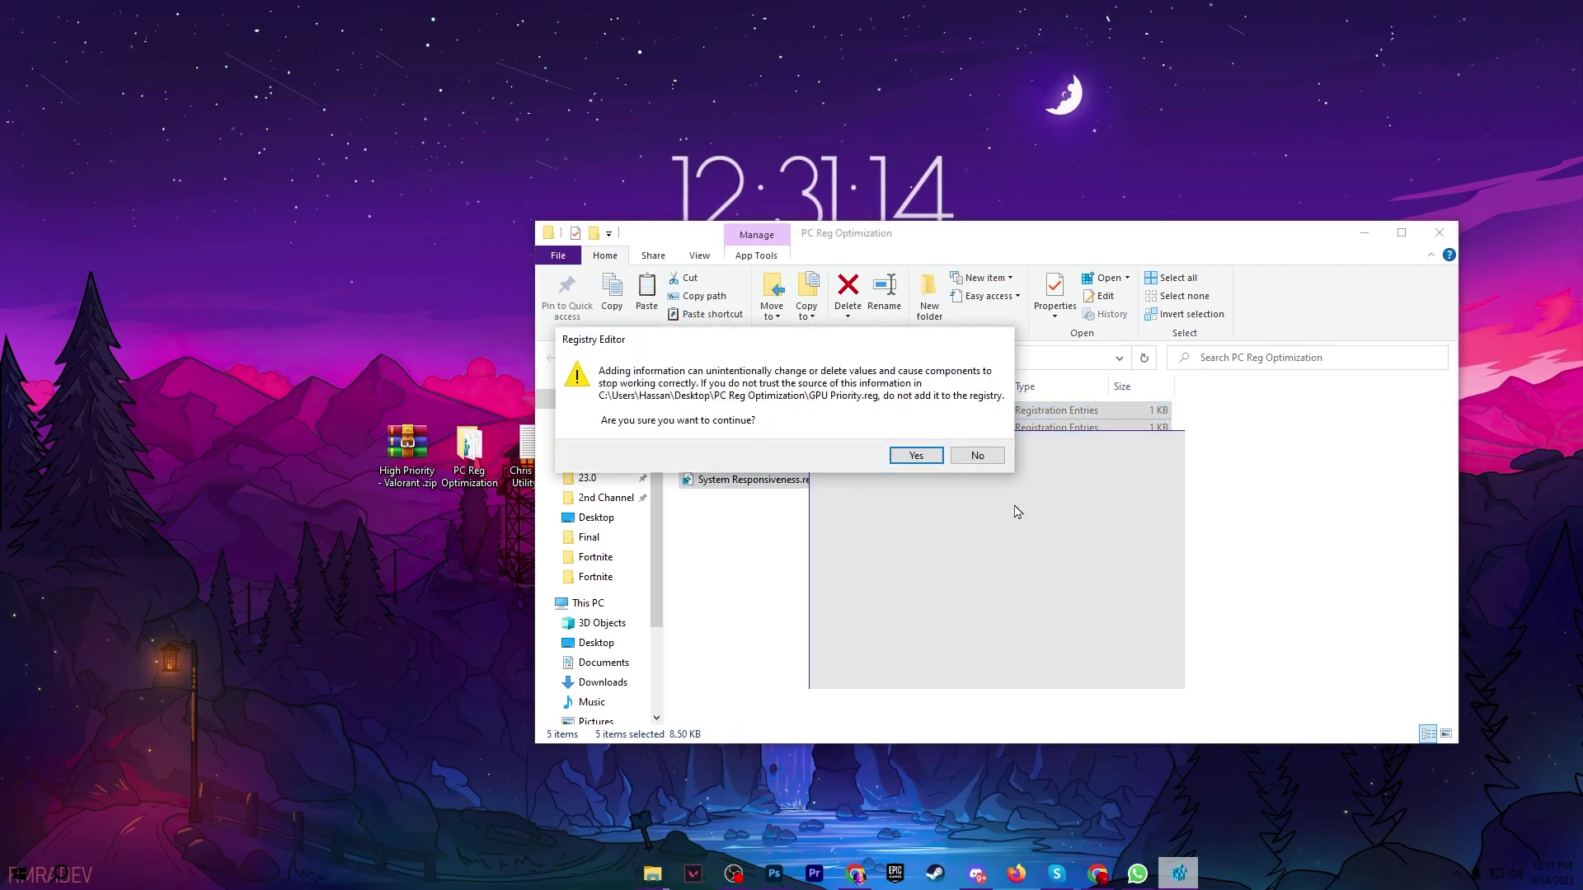
left_click(964, 452)
left_click(977, 437)
Merge Scheduling Category.reg, SFIO Priority.reg and System Responsiveness.reg into the registry.
left_click(912, 654)
left_click(912, 459)
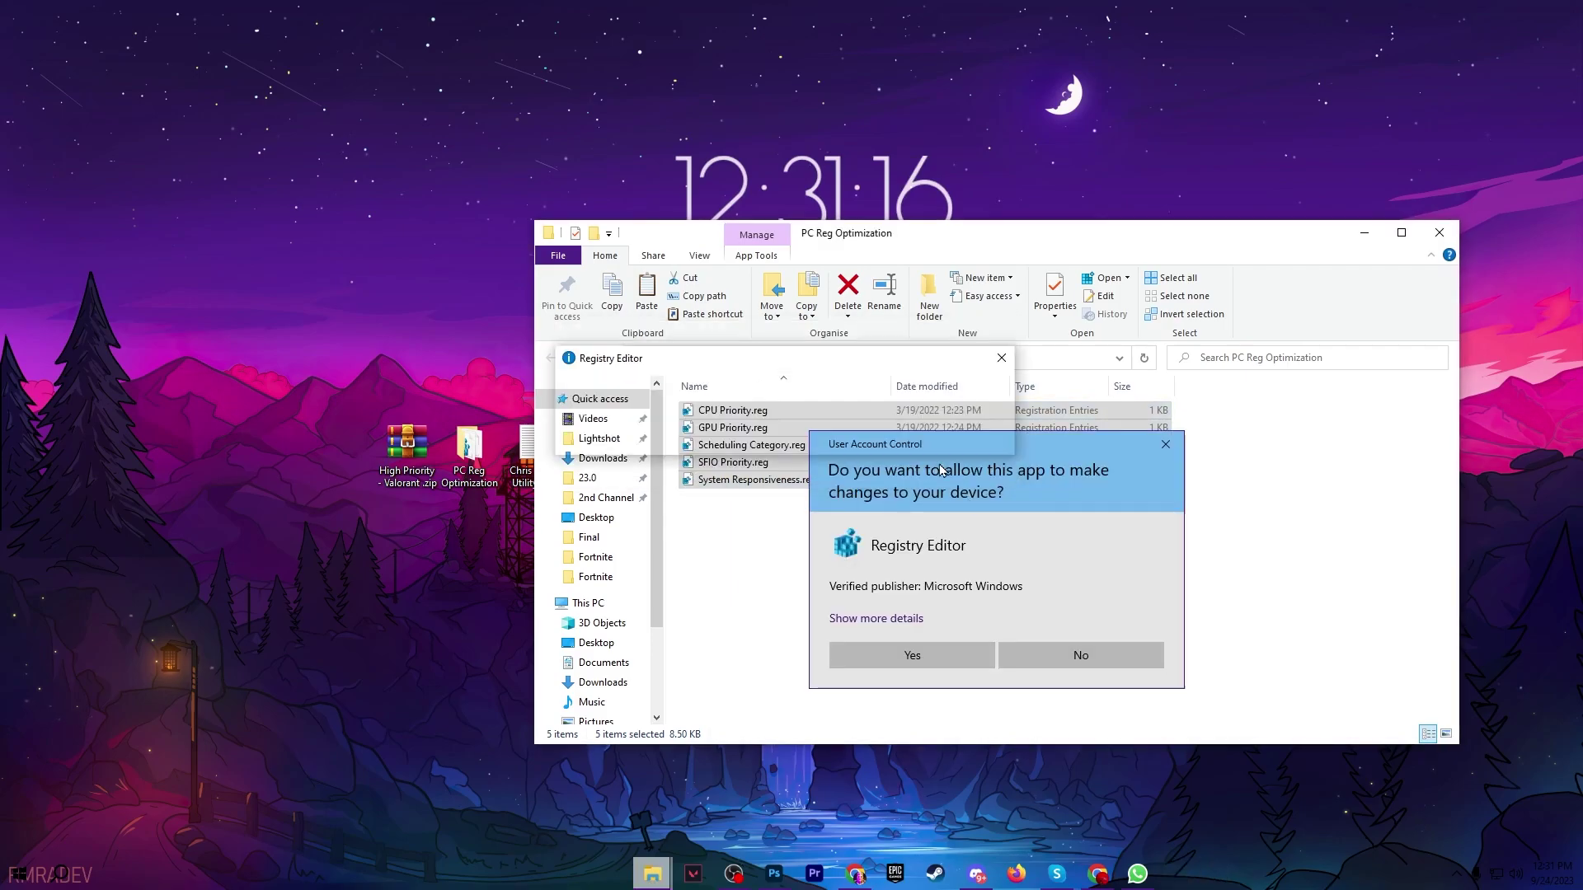
left_click(948, 452)
left_click(923, 657)
left_click(916, 462)
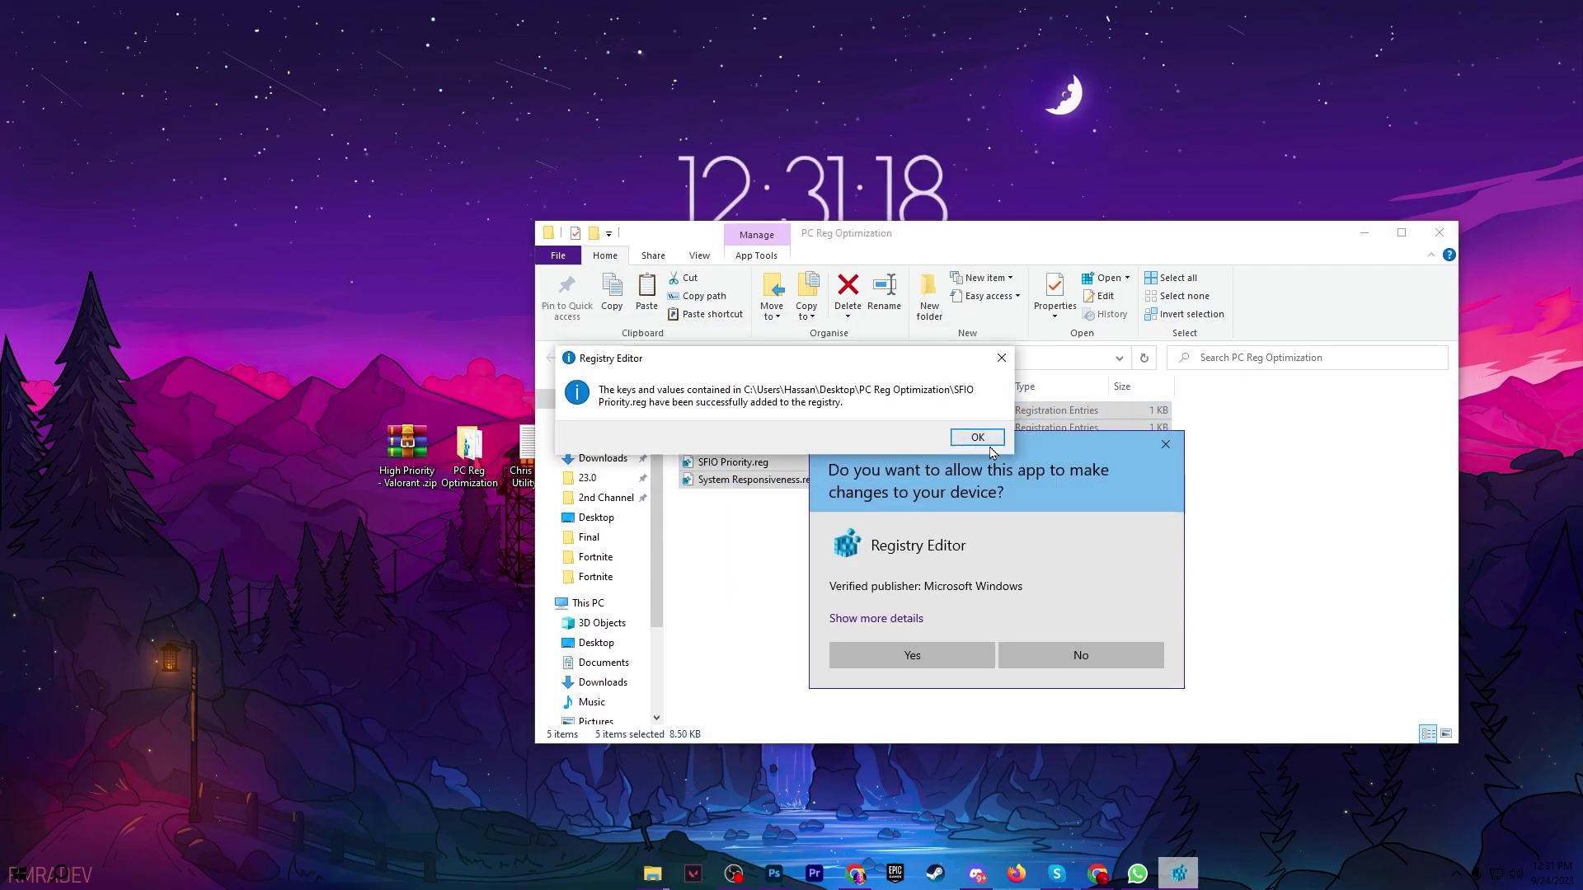
left_click(977, 437)
left_click(912, 654)
left_click(916, 462)
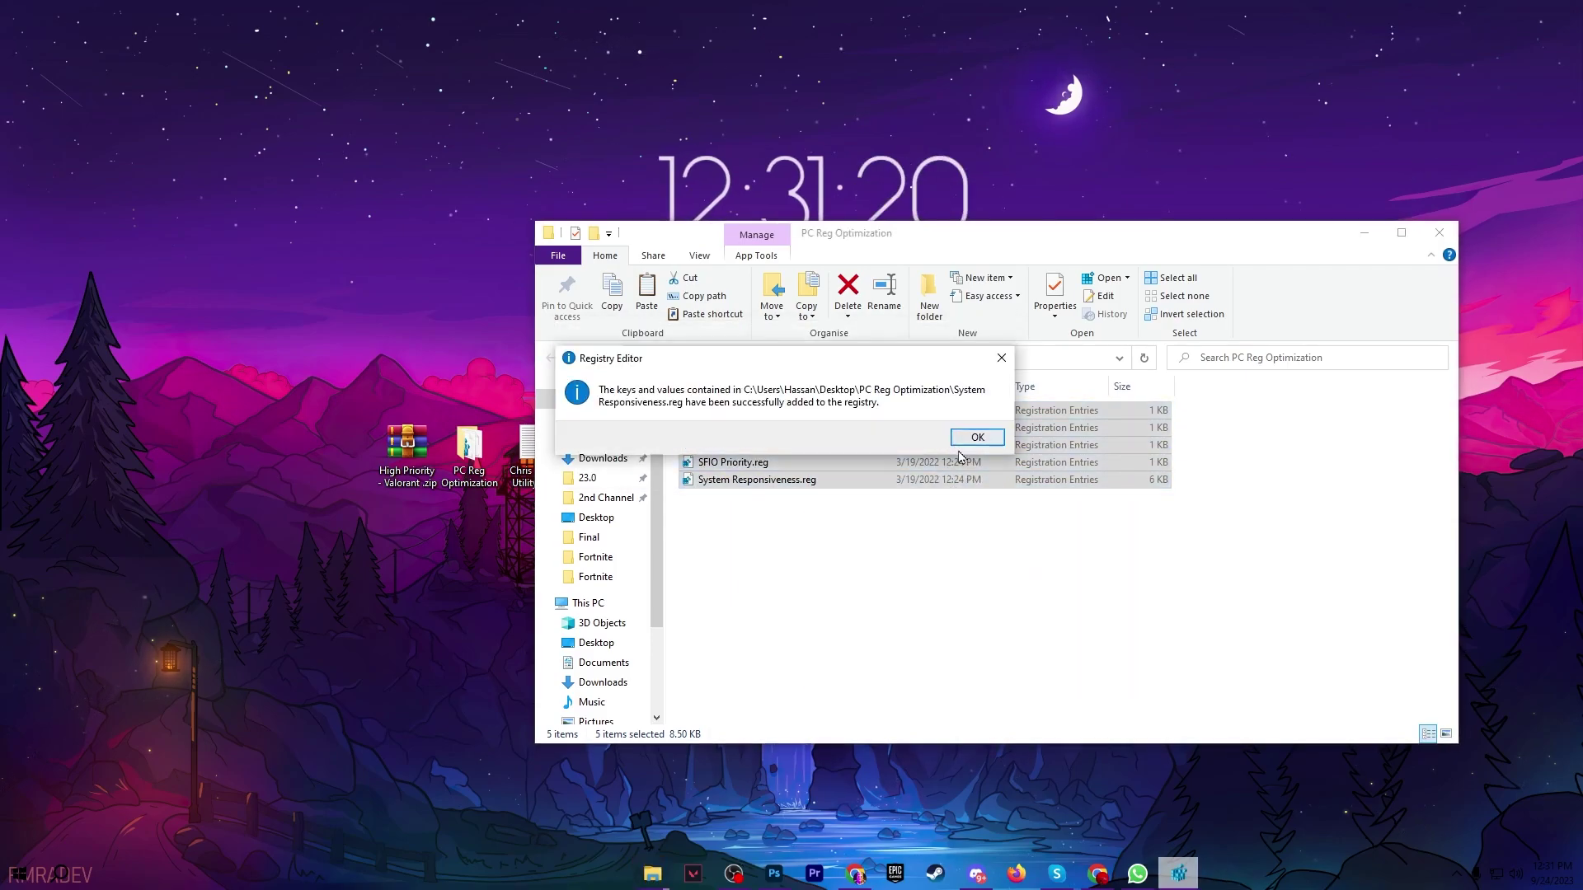
left_click(977, 437)
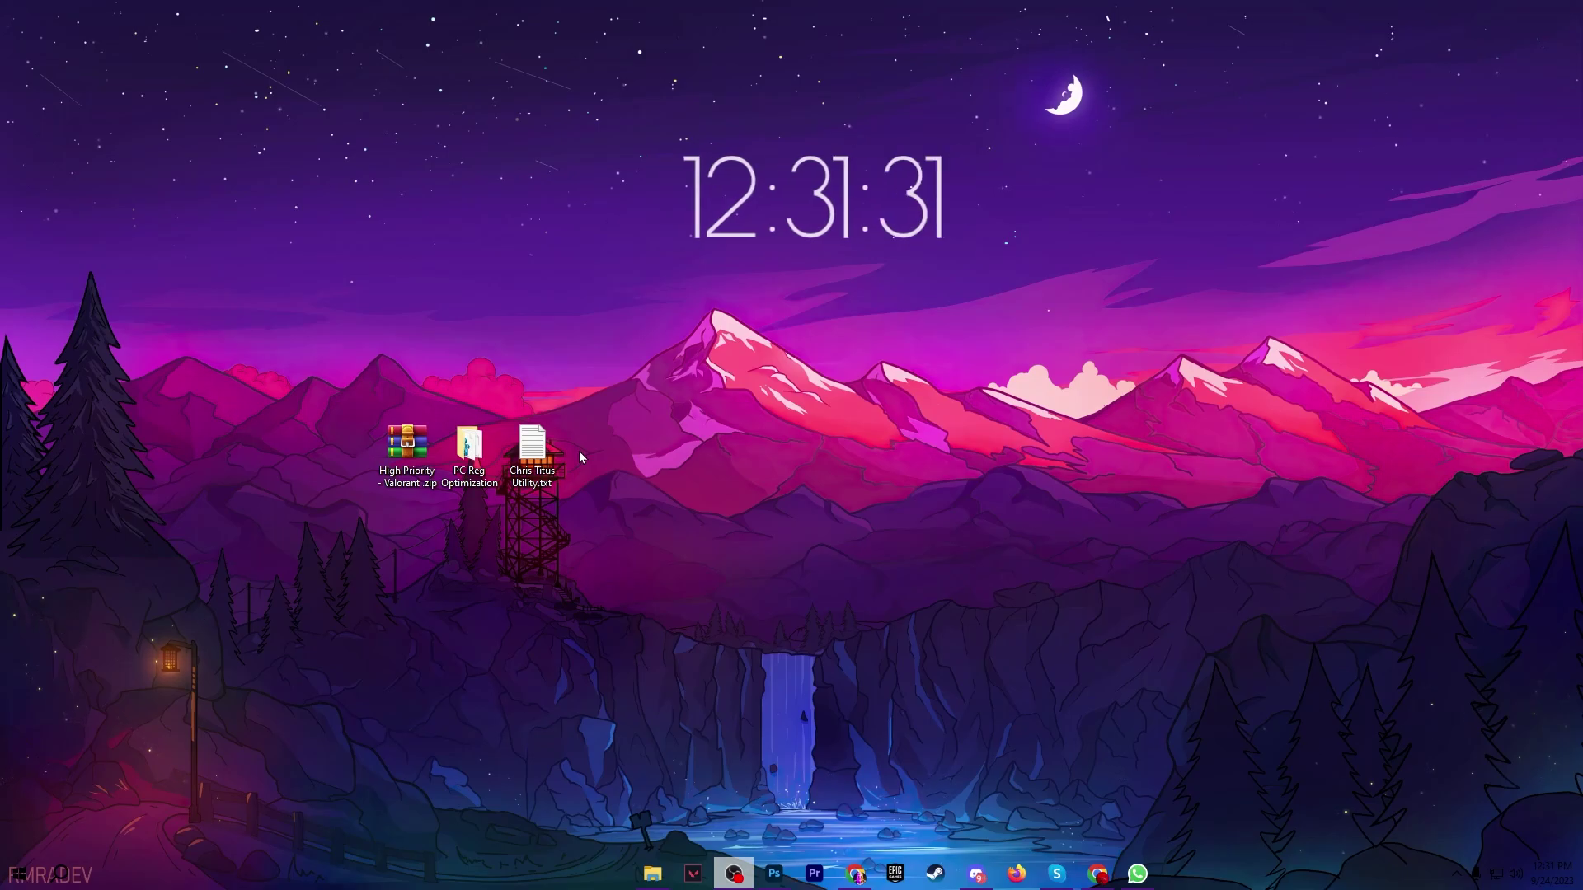
Copy the command from Chris Titus Utility.txt and paste it into Windows PowerShell run as administrator.
double_click(538, 453)
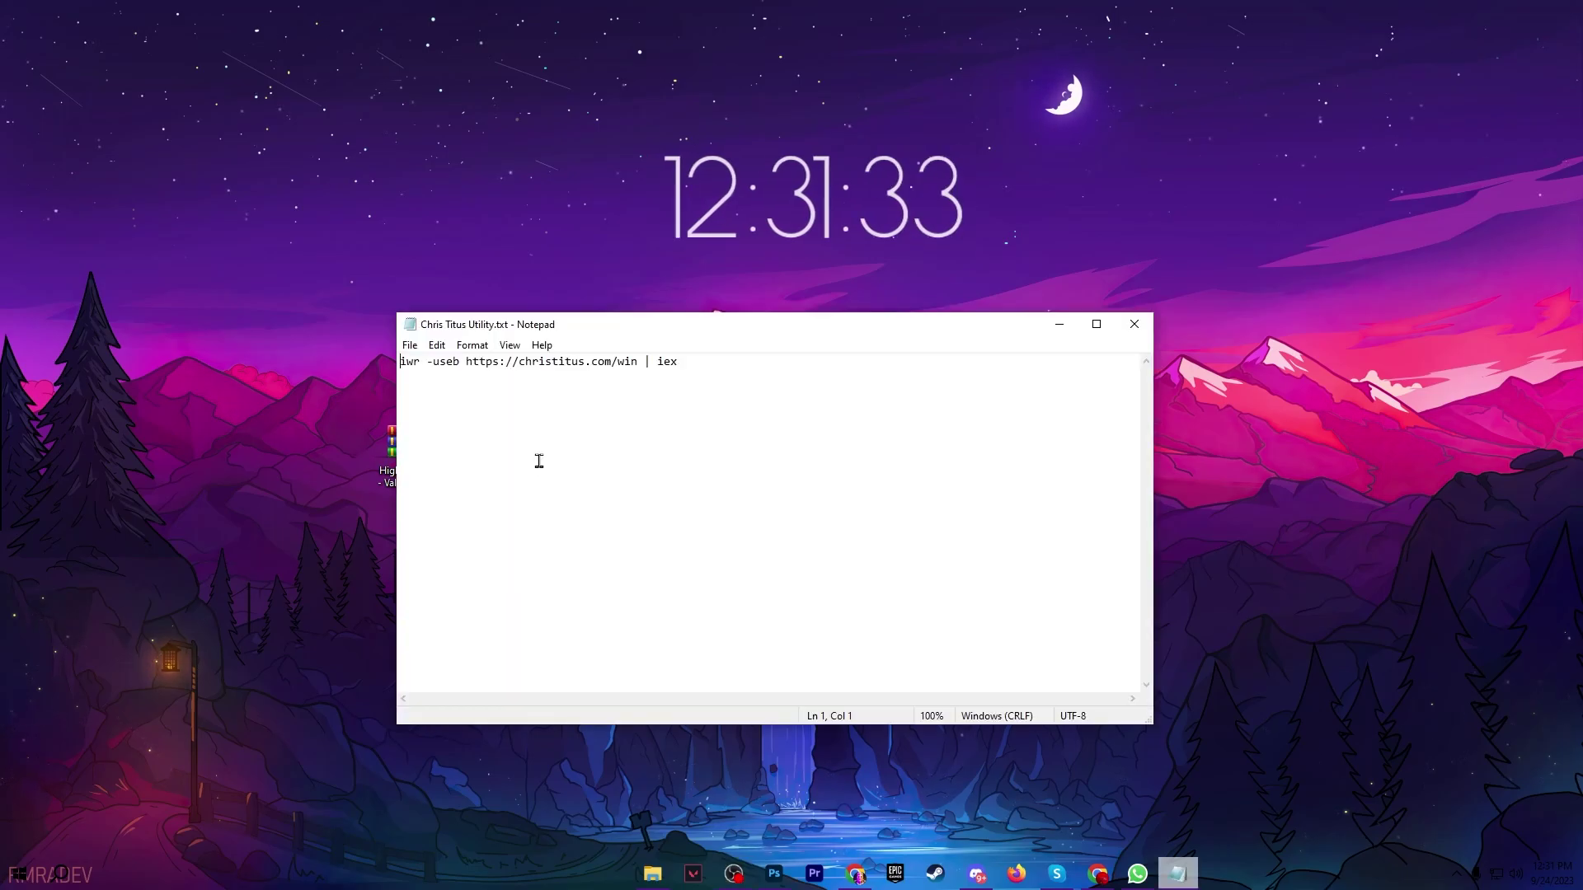
key("ctrl+a")
key("super+c")
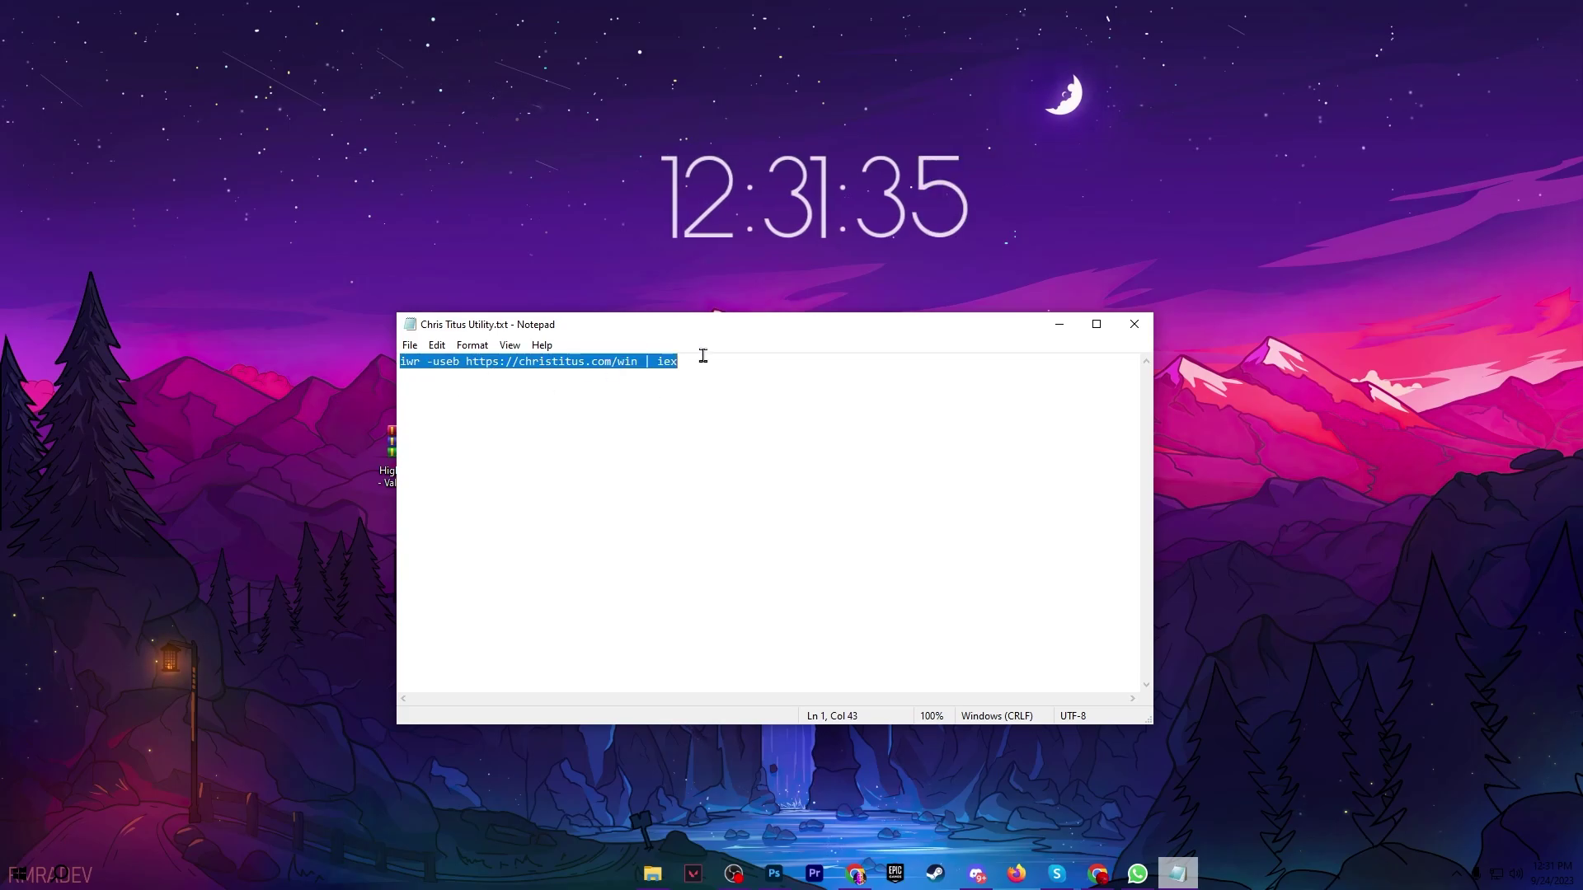
left_click(72, 875)
type("power s")
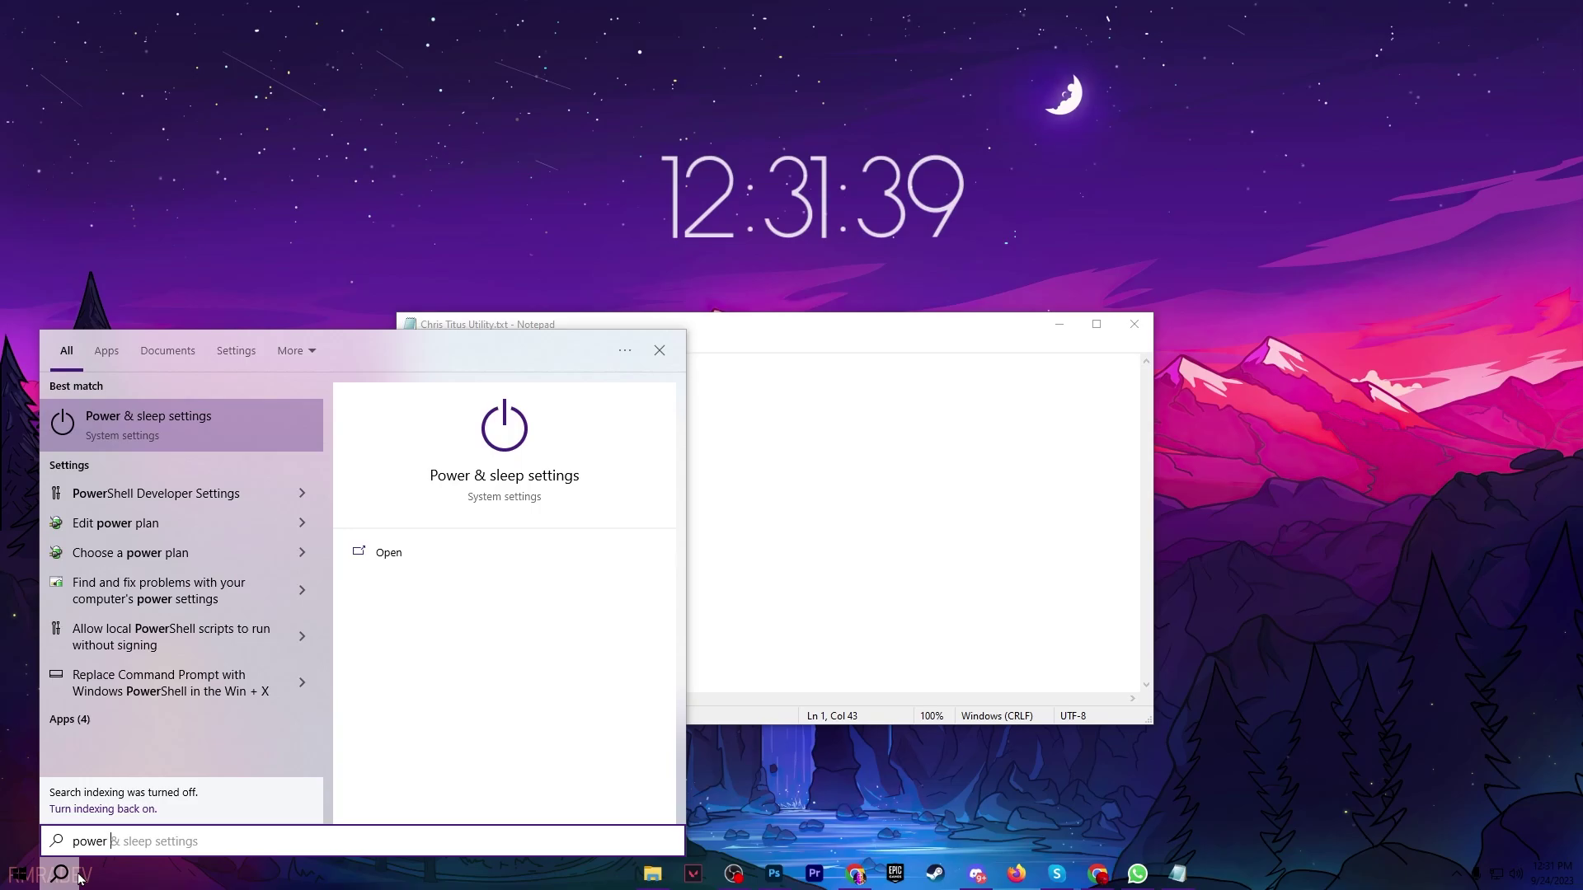
right_click(165, 494)
left_click(169, 514)
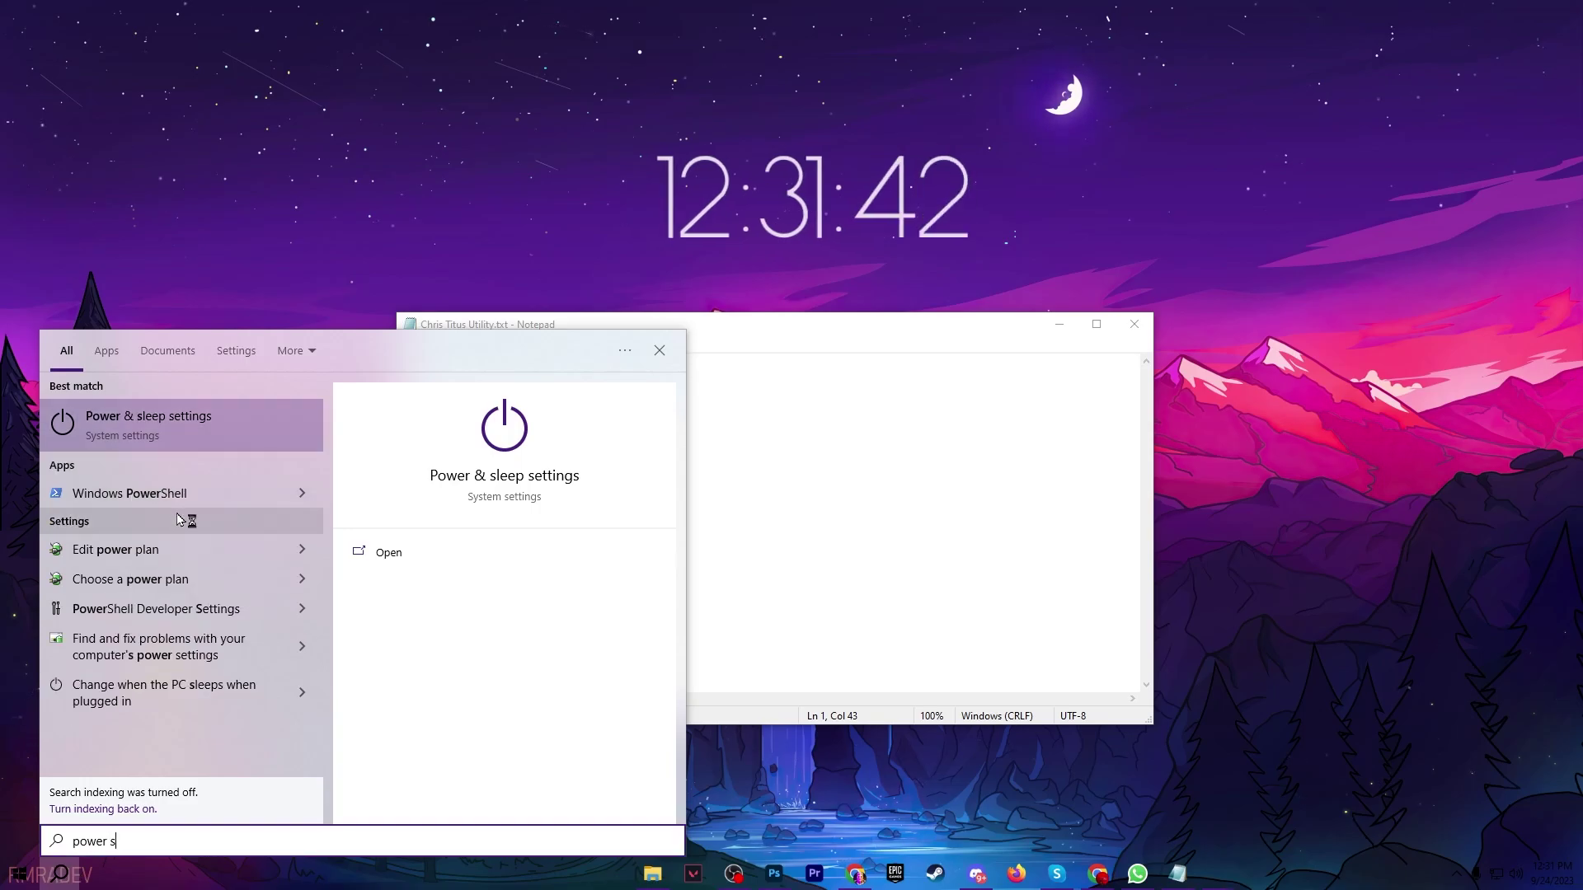
left_click(763, 537)
right_click(785, 274)
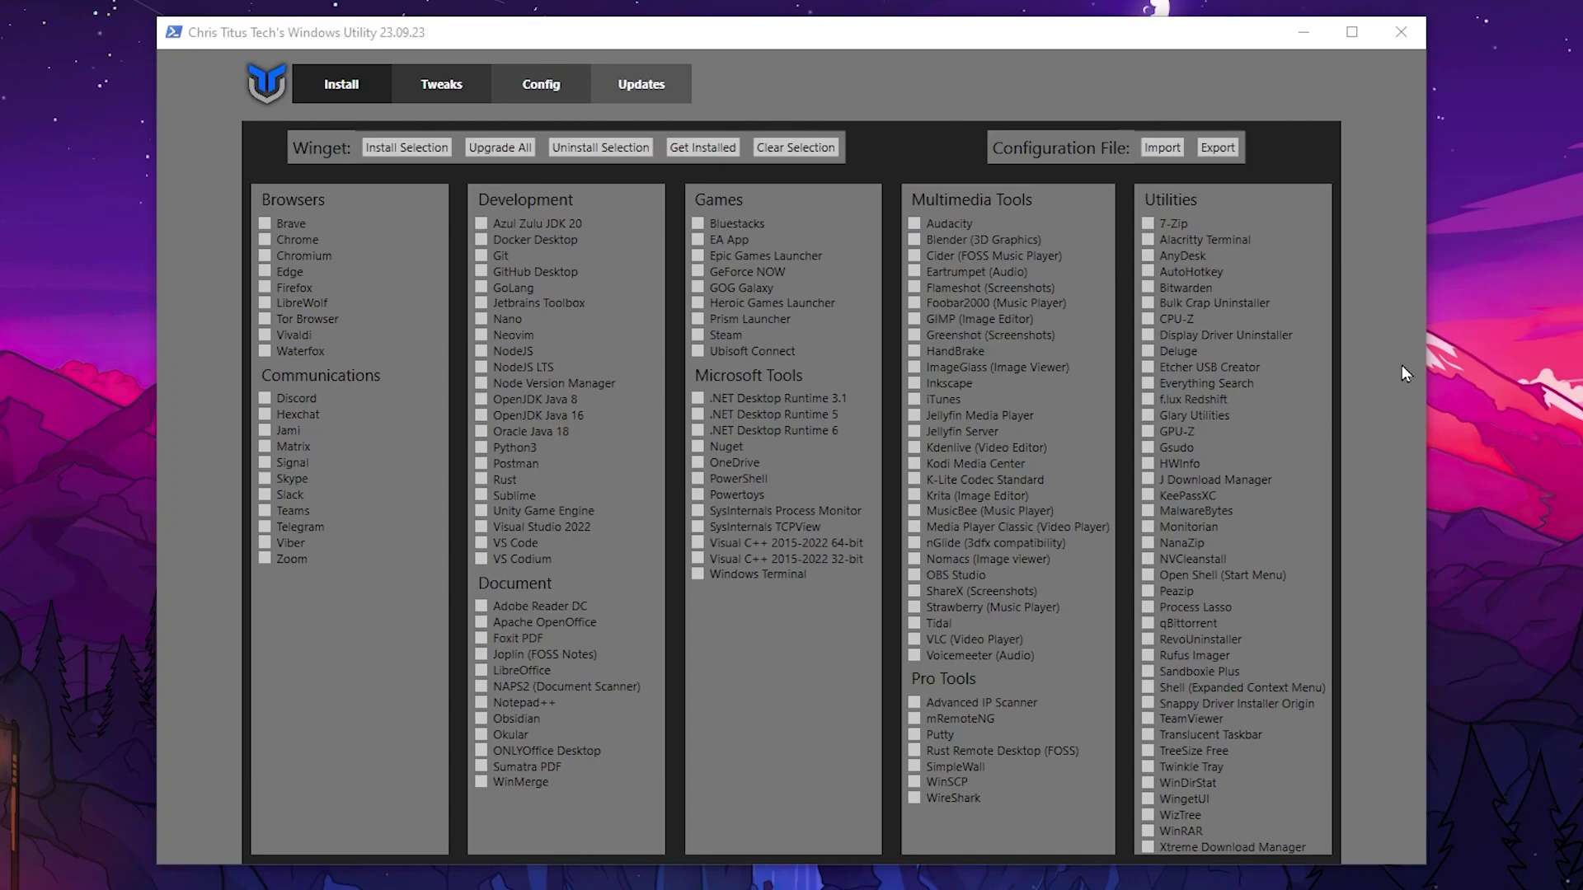
Switch WinUtil to its Tweaks page listing Essential and Misc. Tweaks.
left_click(441, 84)
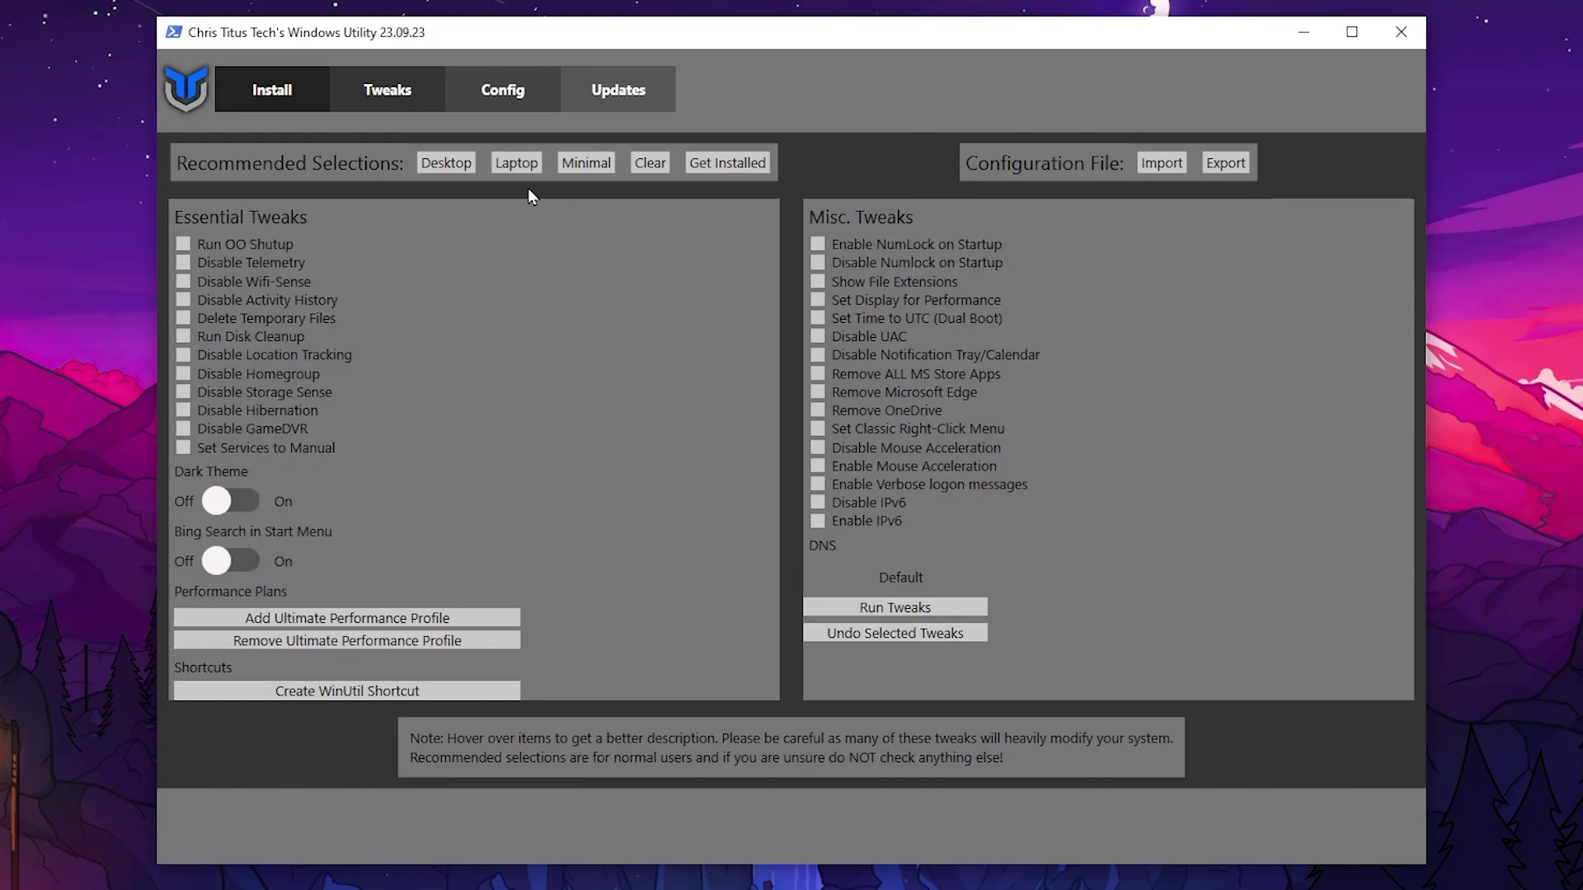
Run the Desktop recommended tweaks in WinUtil, then go to its Config page.
left_click(455, 169)
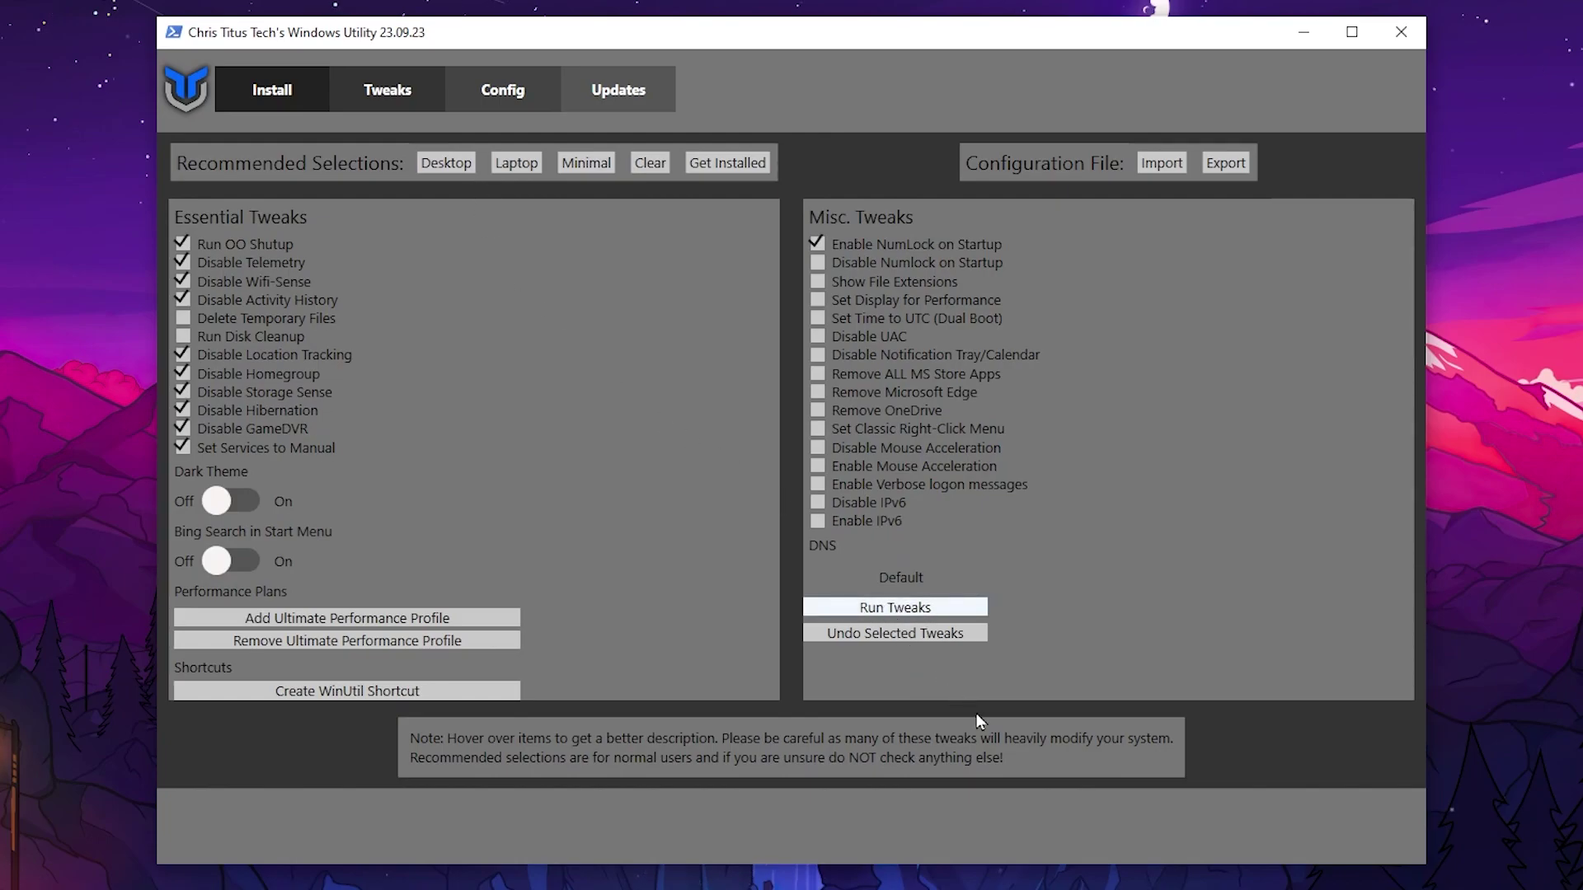
left_click(874, 608)
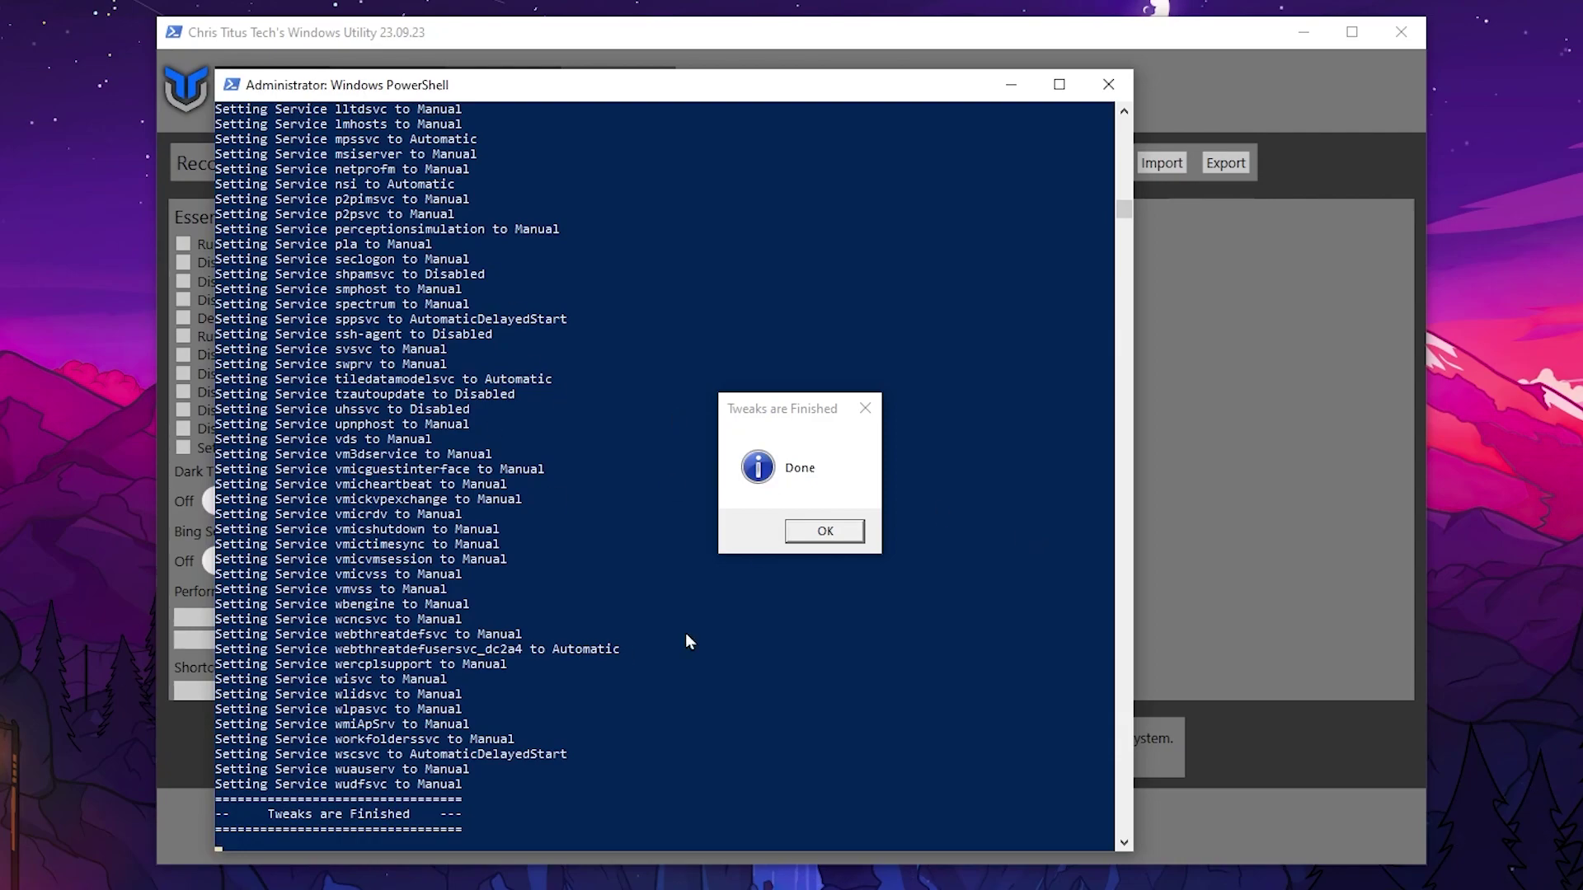
left_click(823, 531)
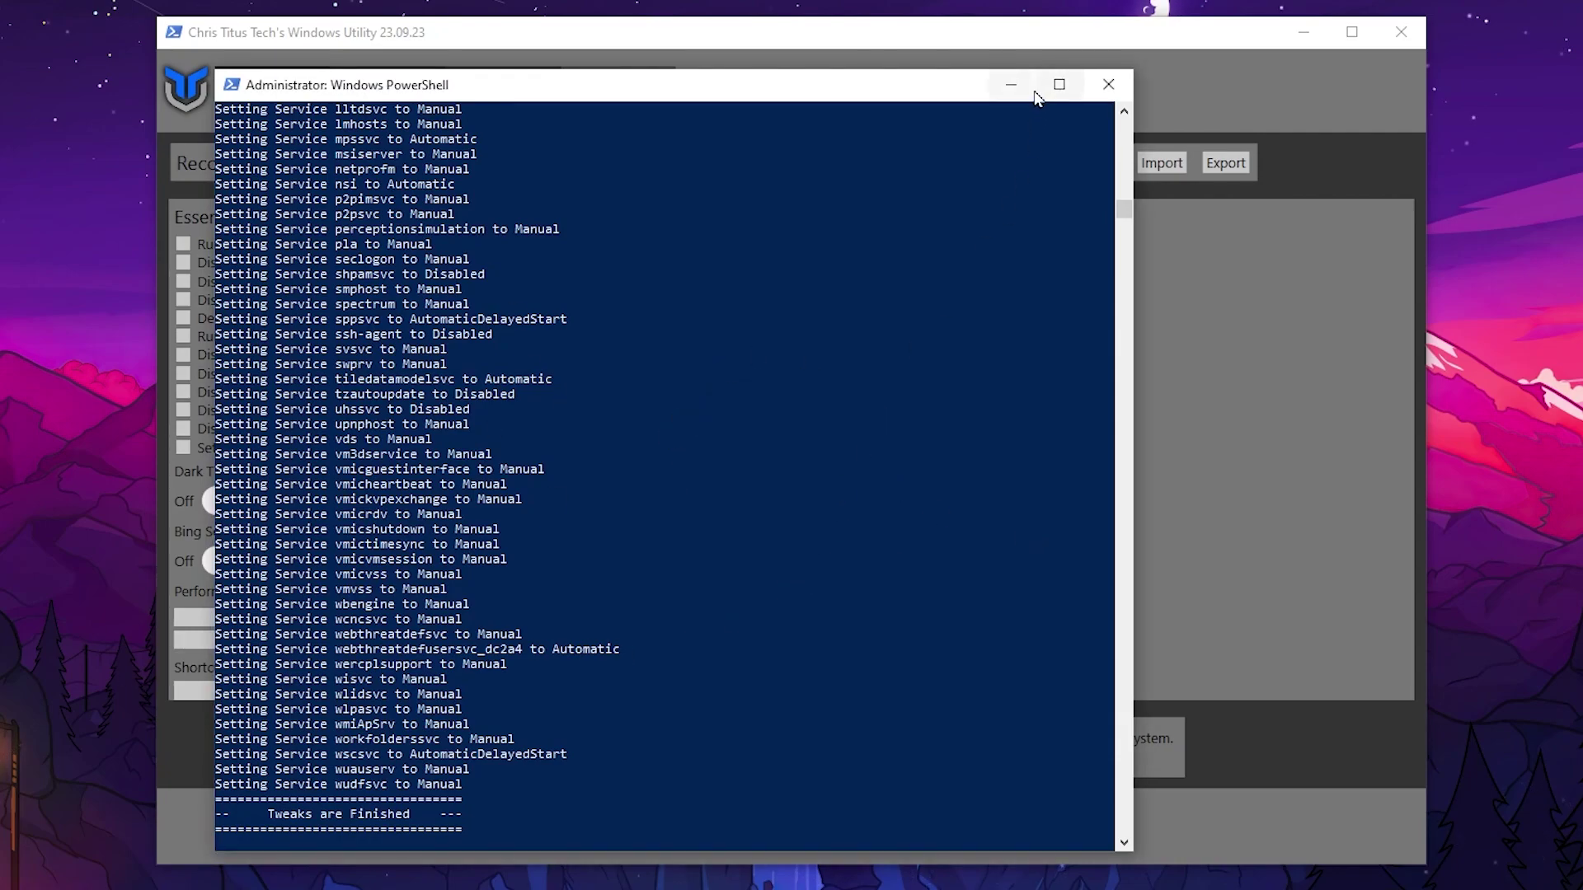
left_click(1011, 84)
left_click(536, 92)
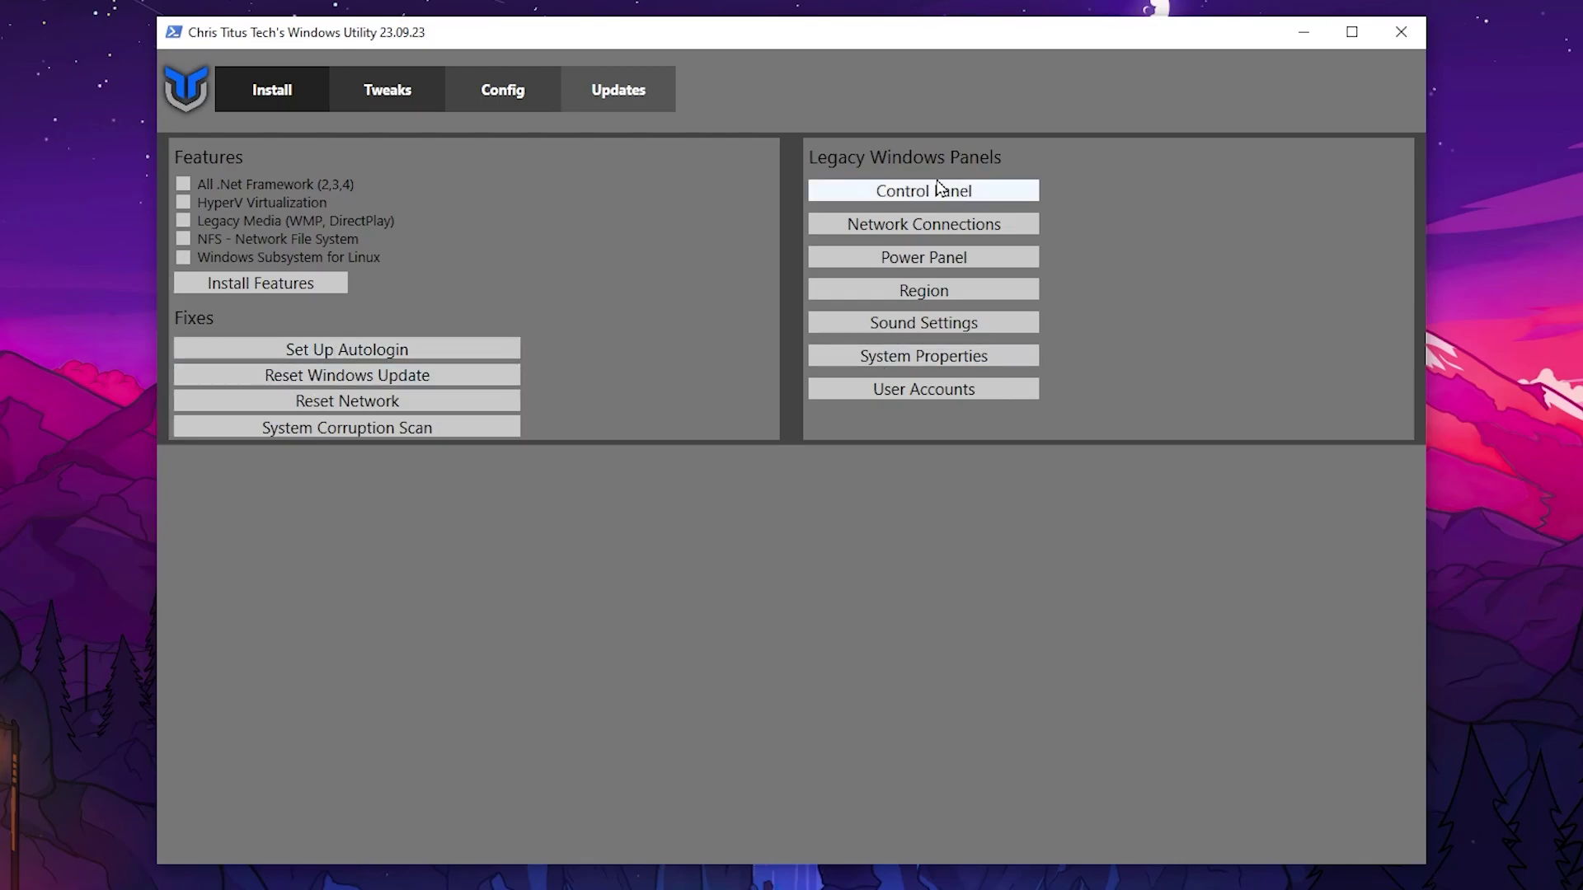
Confirm Bitsum Highest Performance's minimum and maximum processor state are both 100% in advanced power settings.
left_click(965, 259)
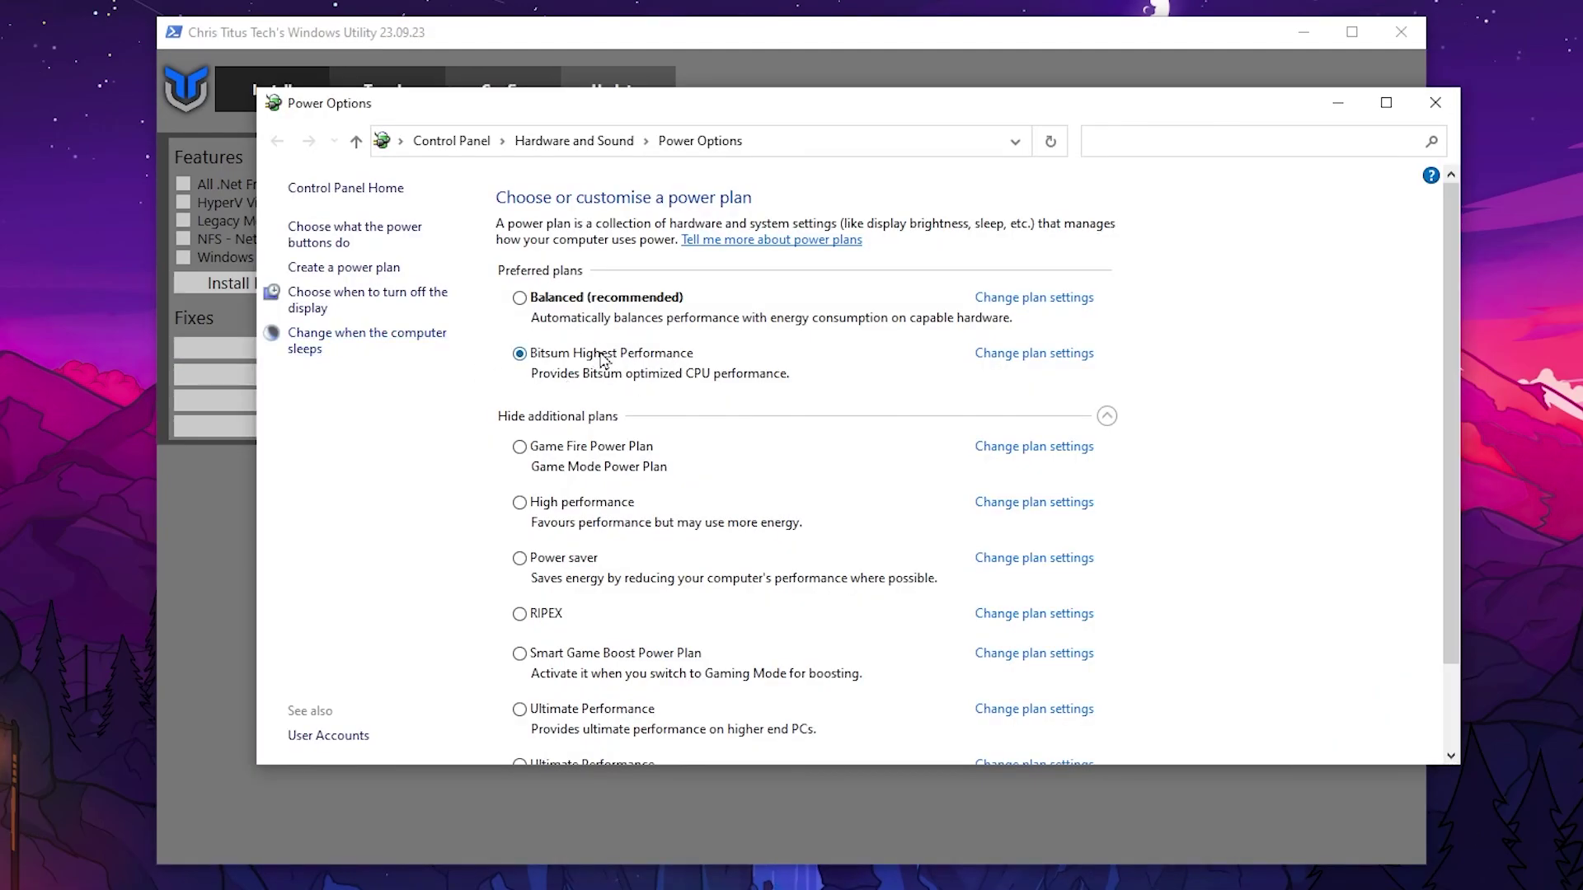
left_click(1022, 357)
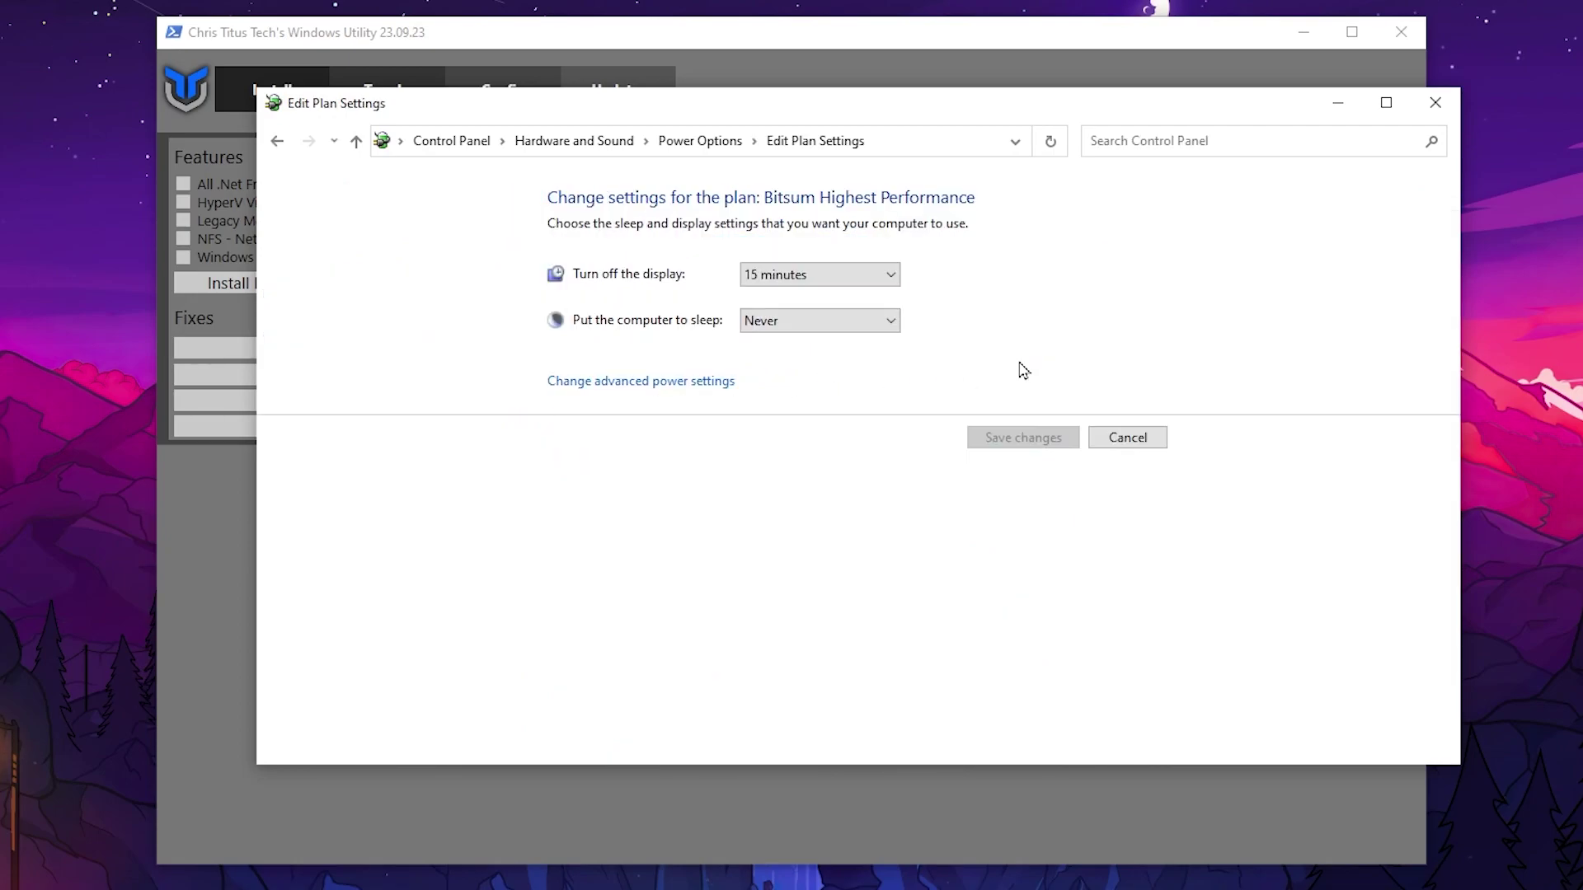
left_click(653, 396)
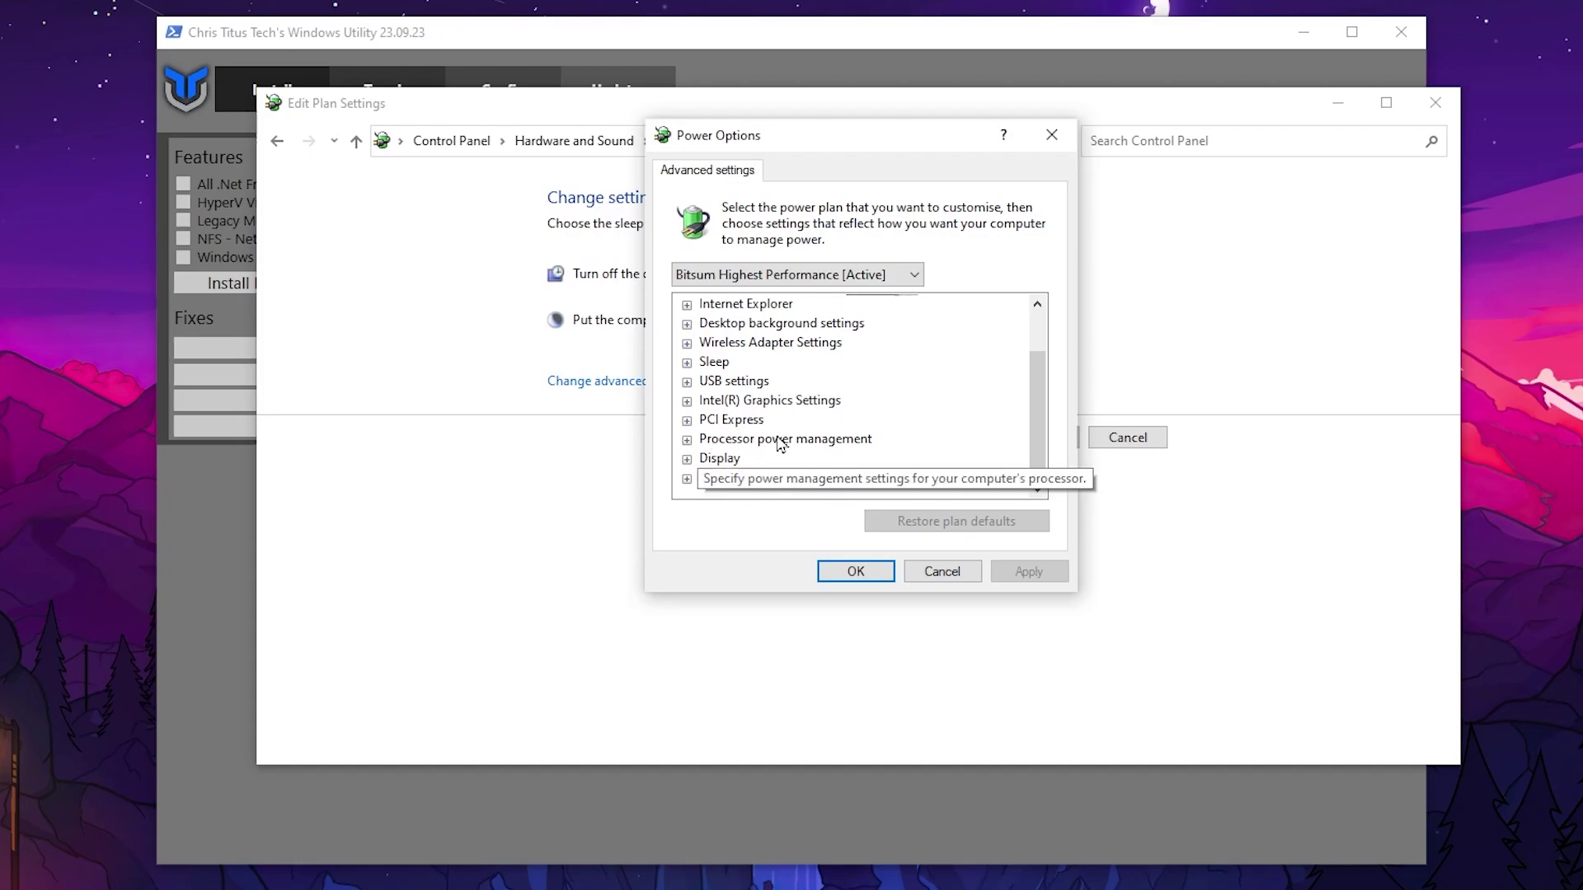
left_click(688, 441)
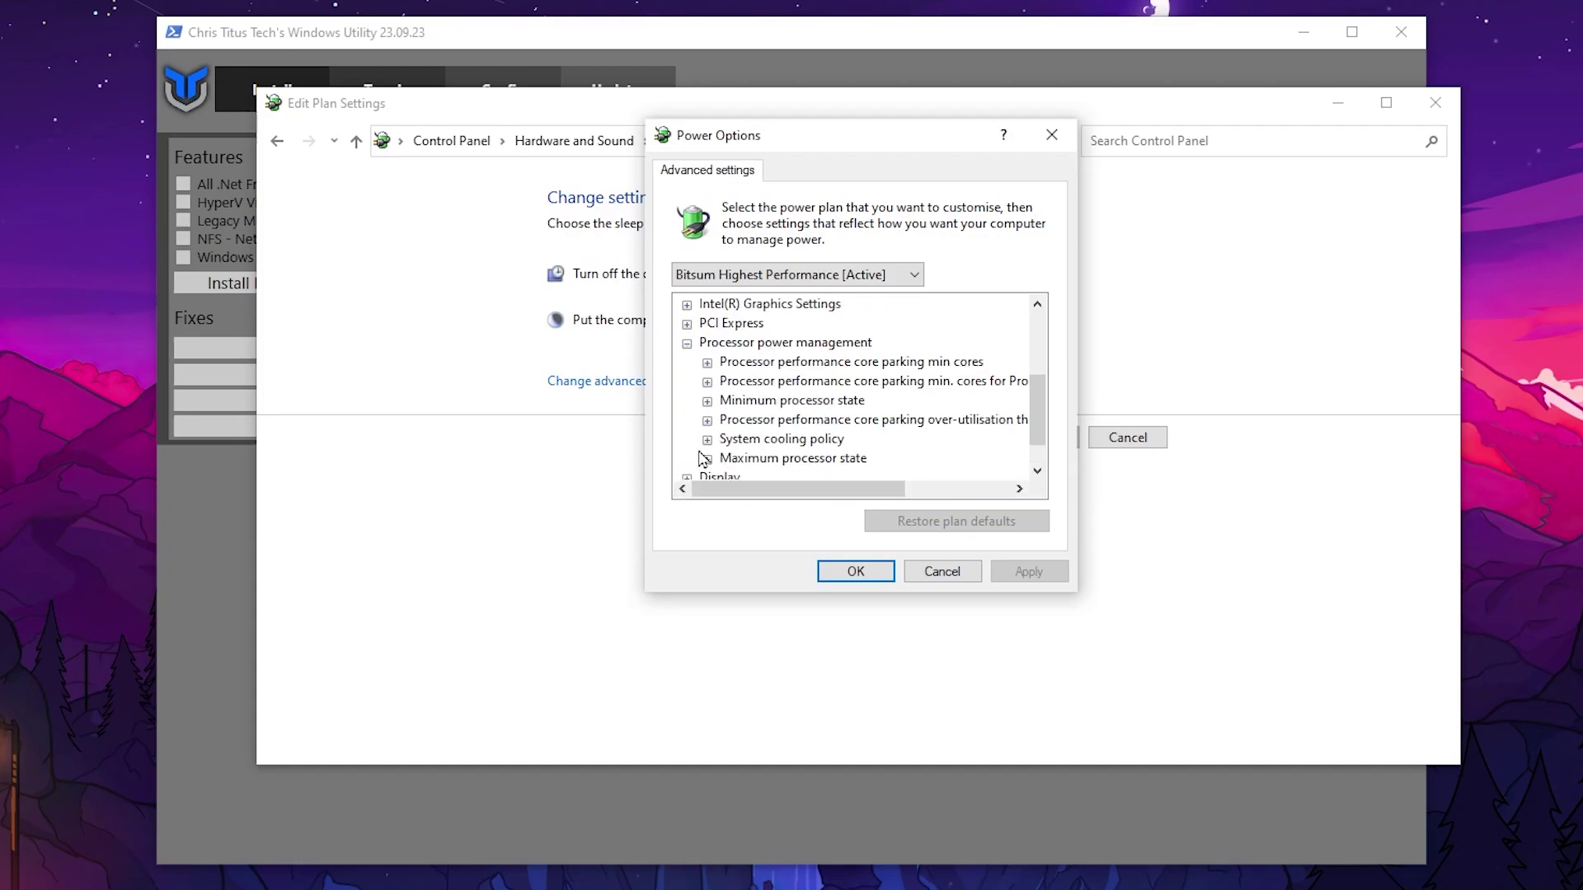
left_click(706, 402)
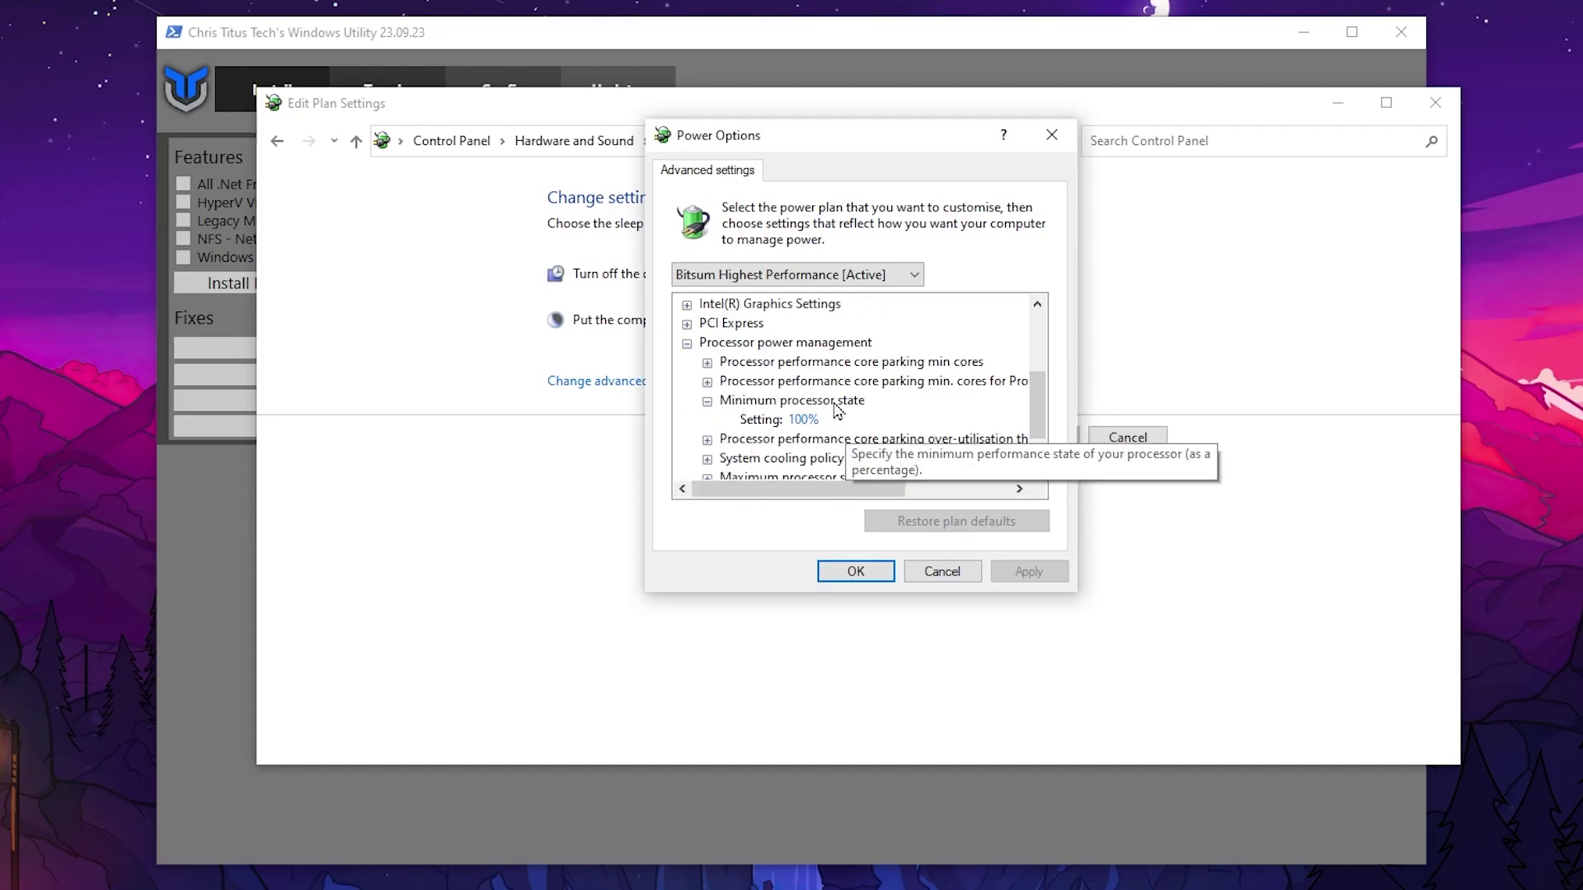
scroll(826, 424, "down", 1)
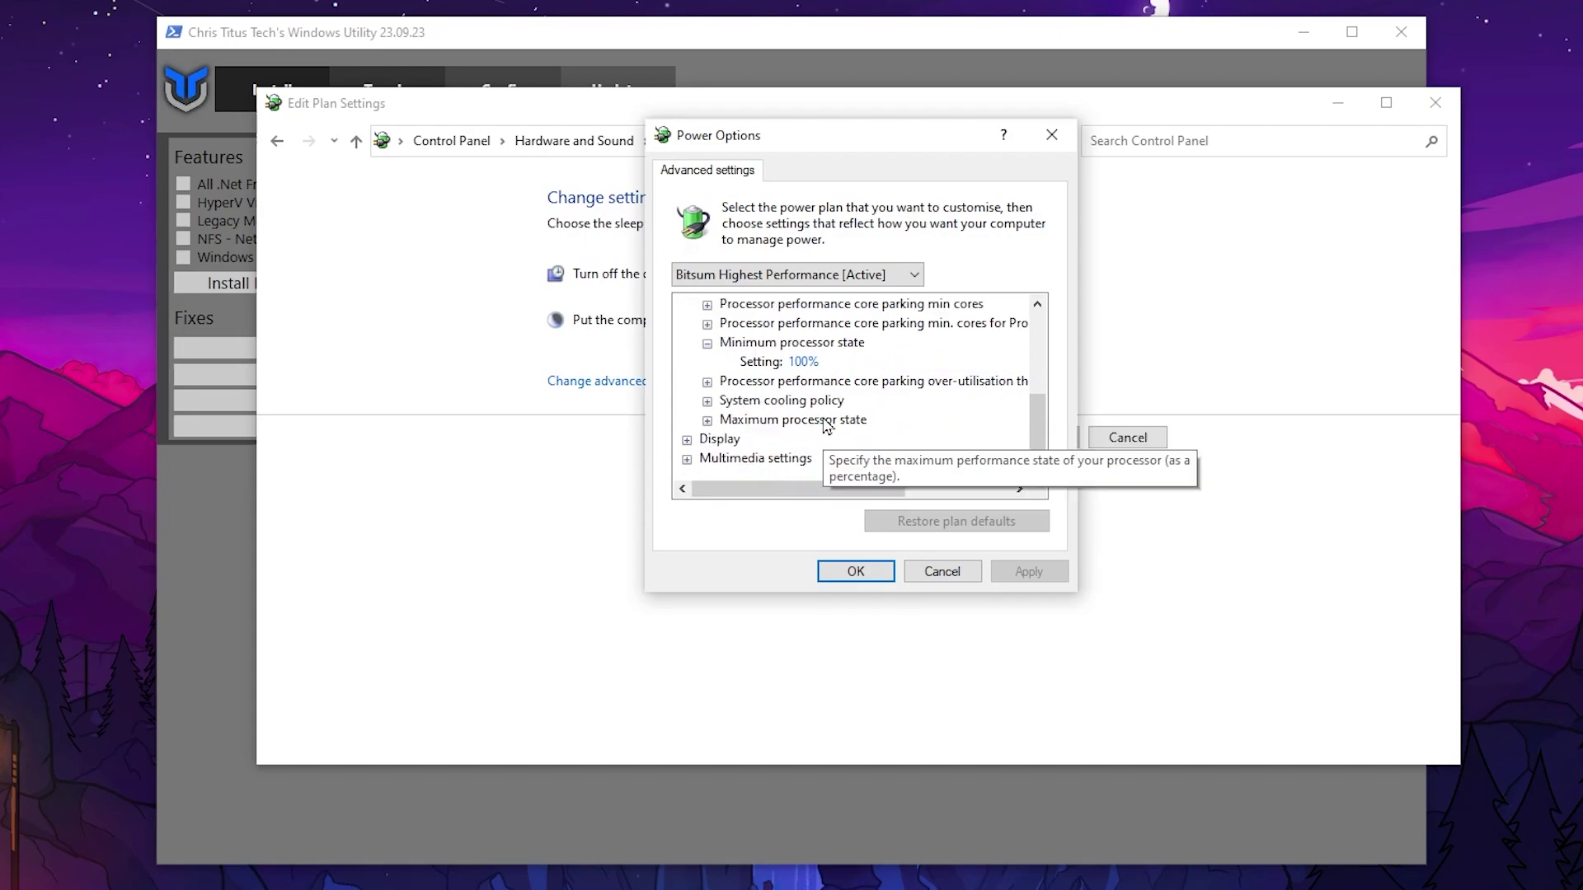
left_click(707, 420)
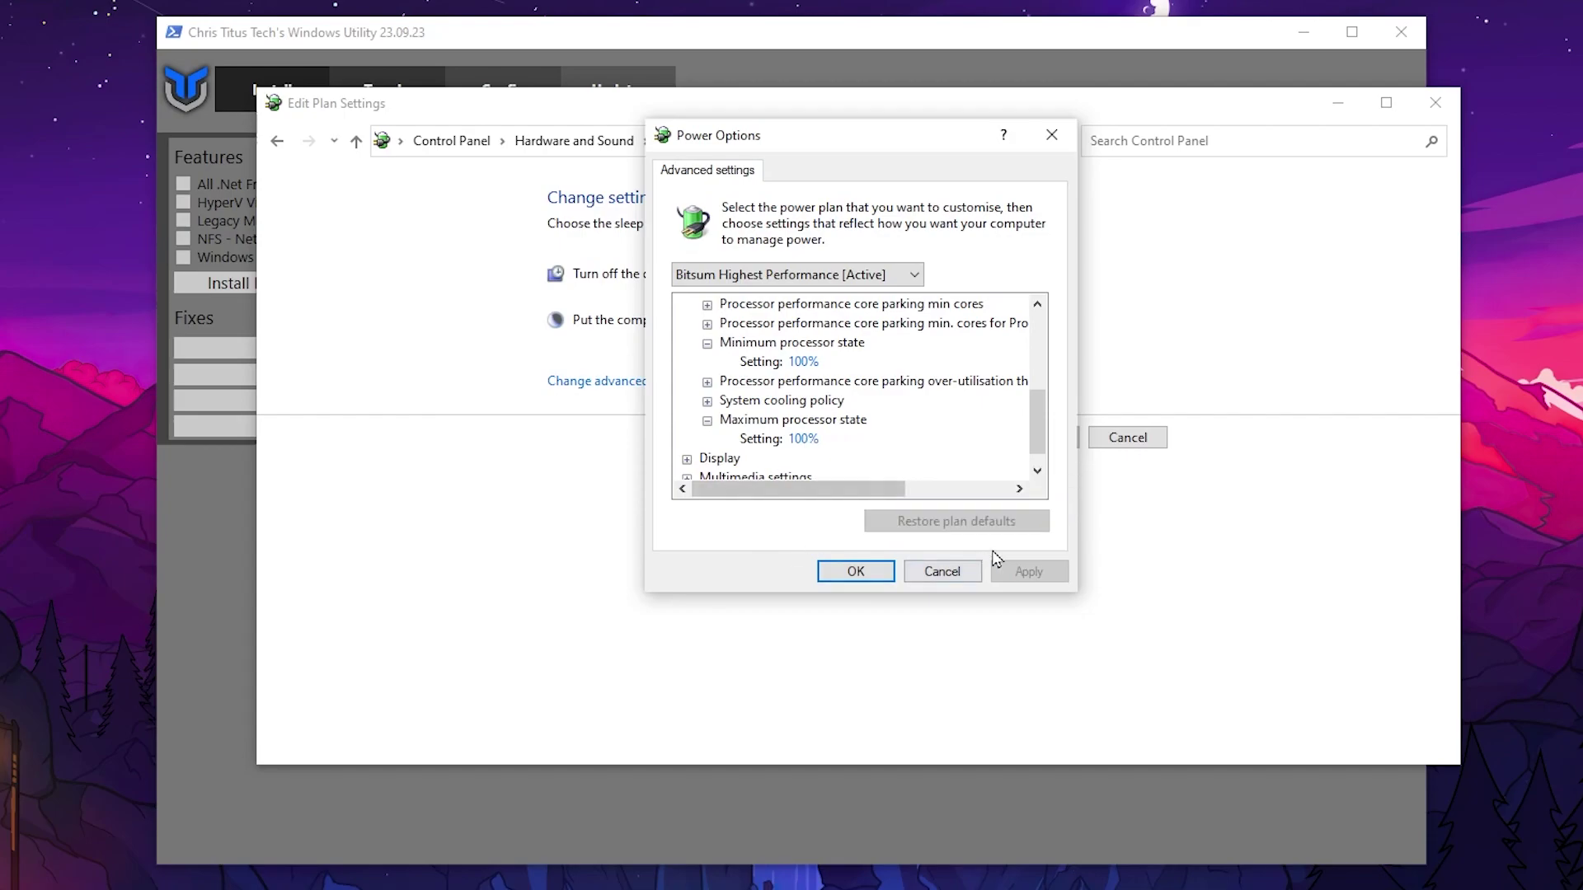
left_click(879, 572)
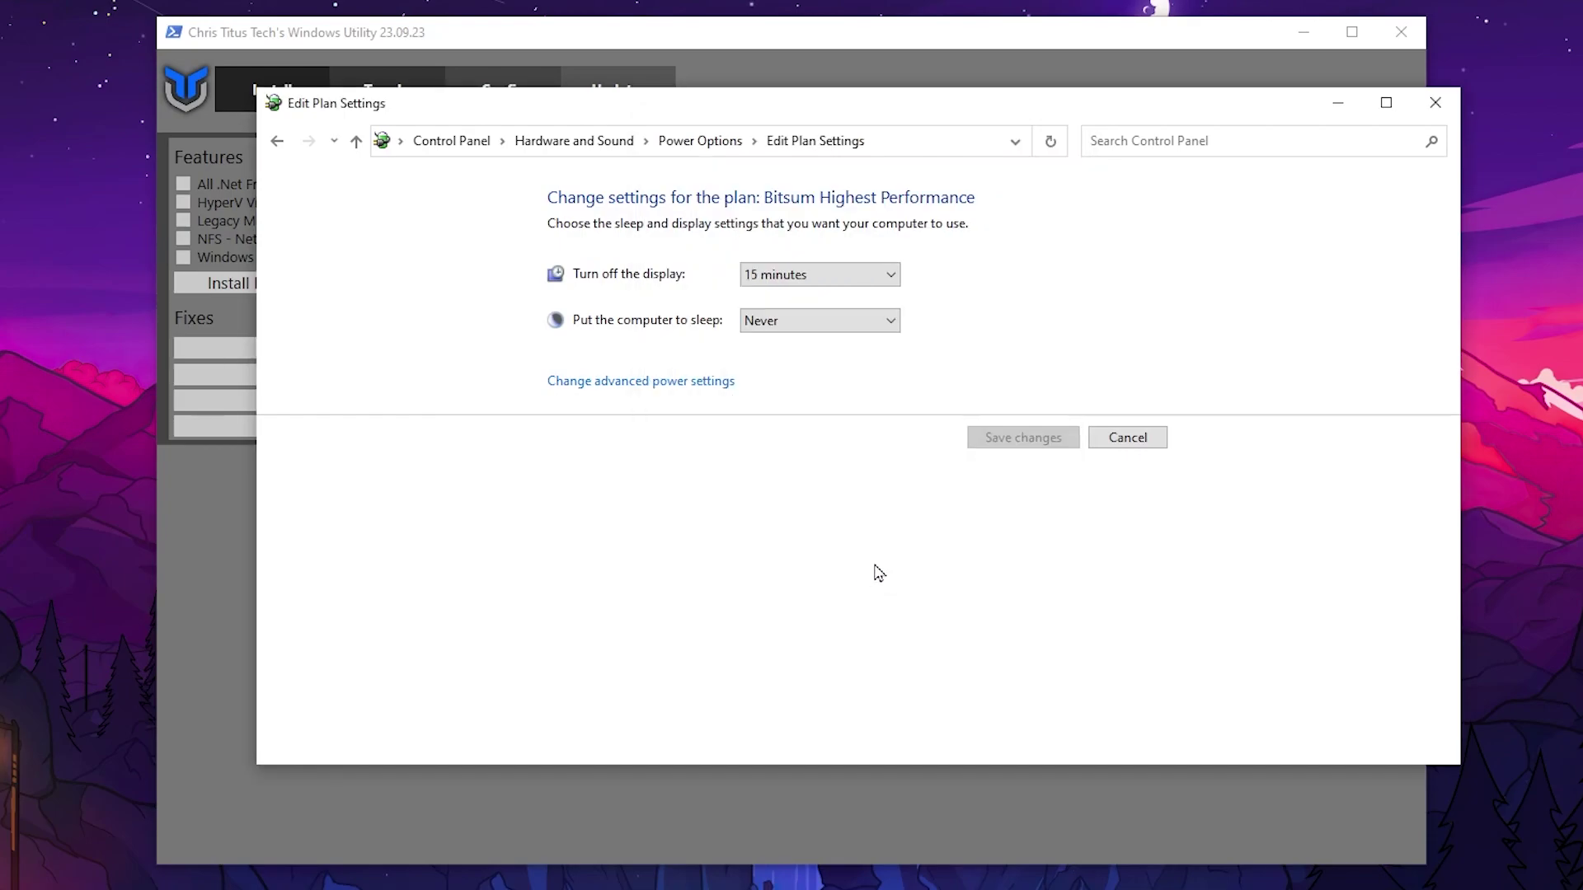
Tick 'Show shadows under mouse pointer' in Performance Options visual effects and apply it.
left_click(1436, 104)
left_click(898, 357)
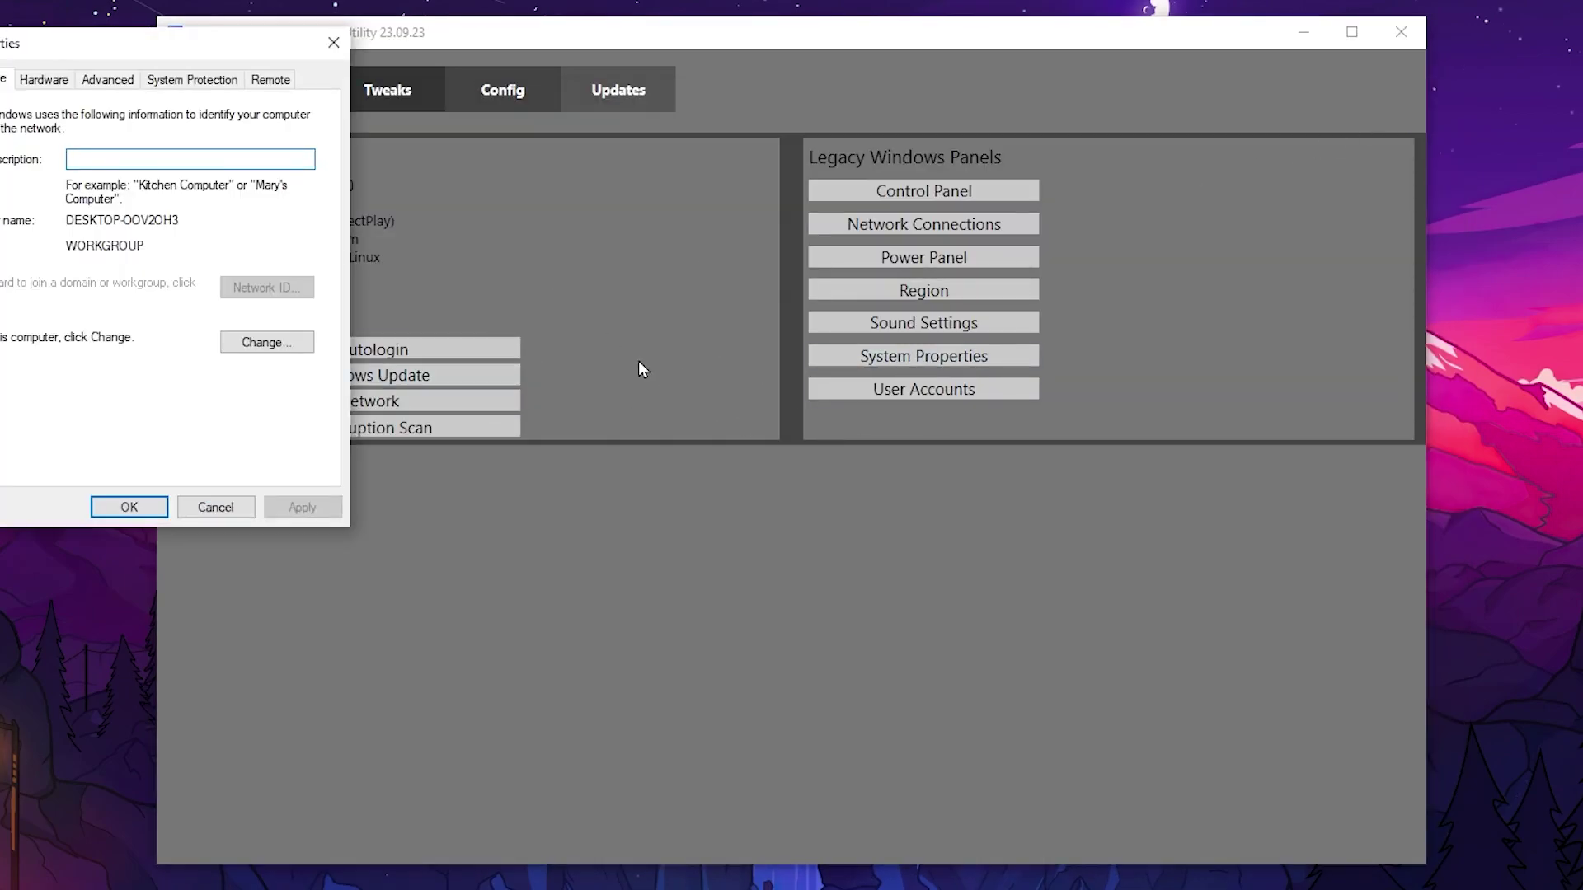
left_click(124, 82)
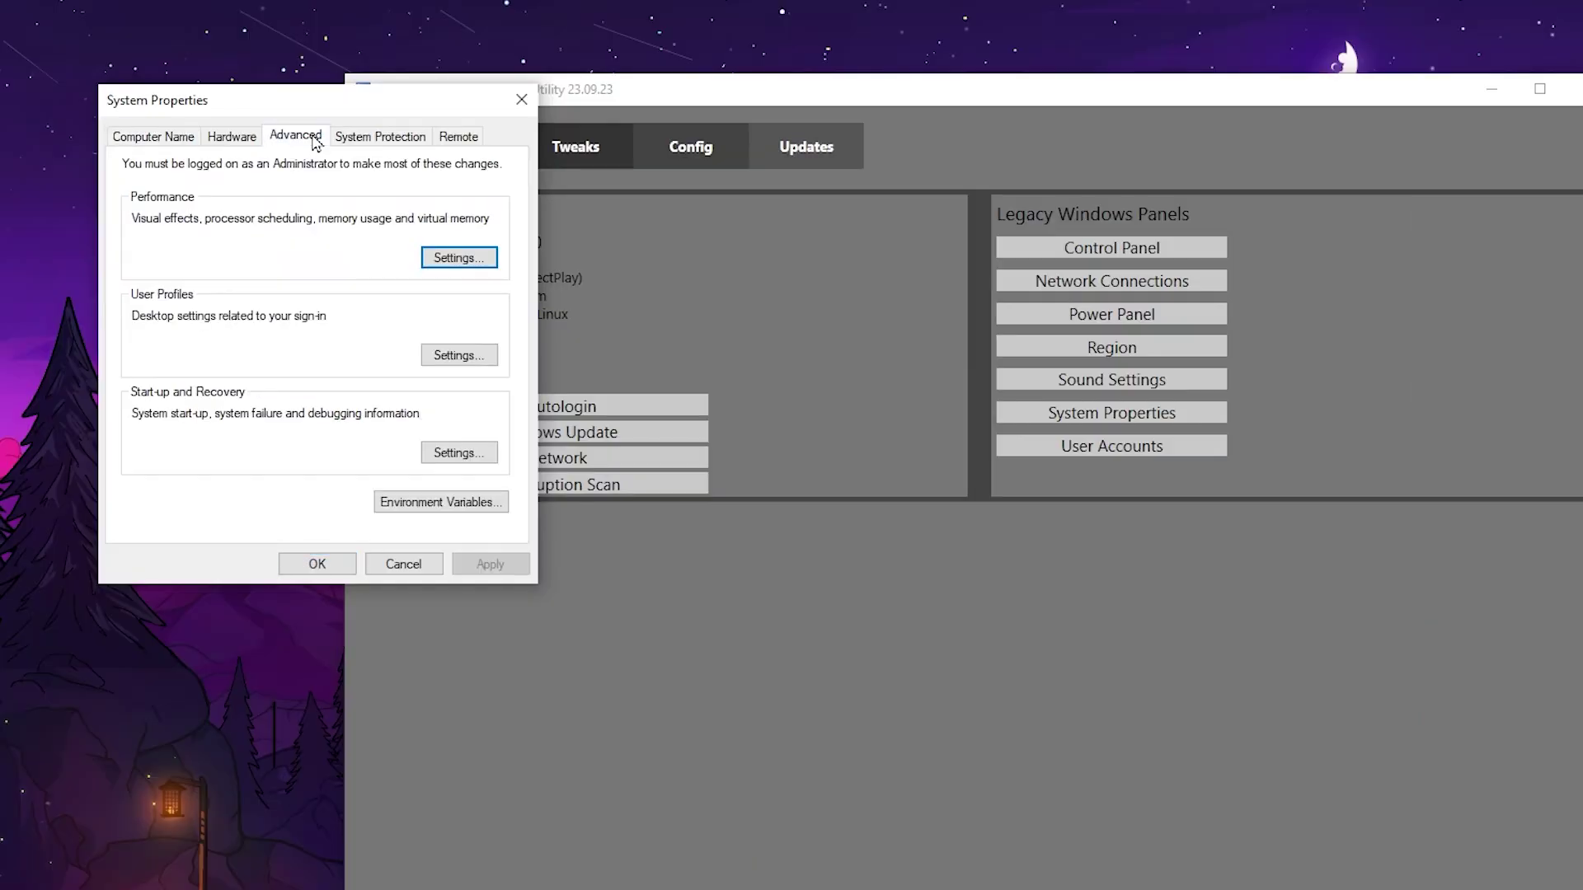
left_click(456, 256)
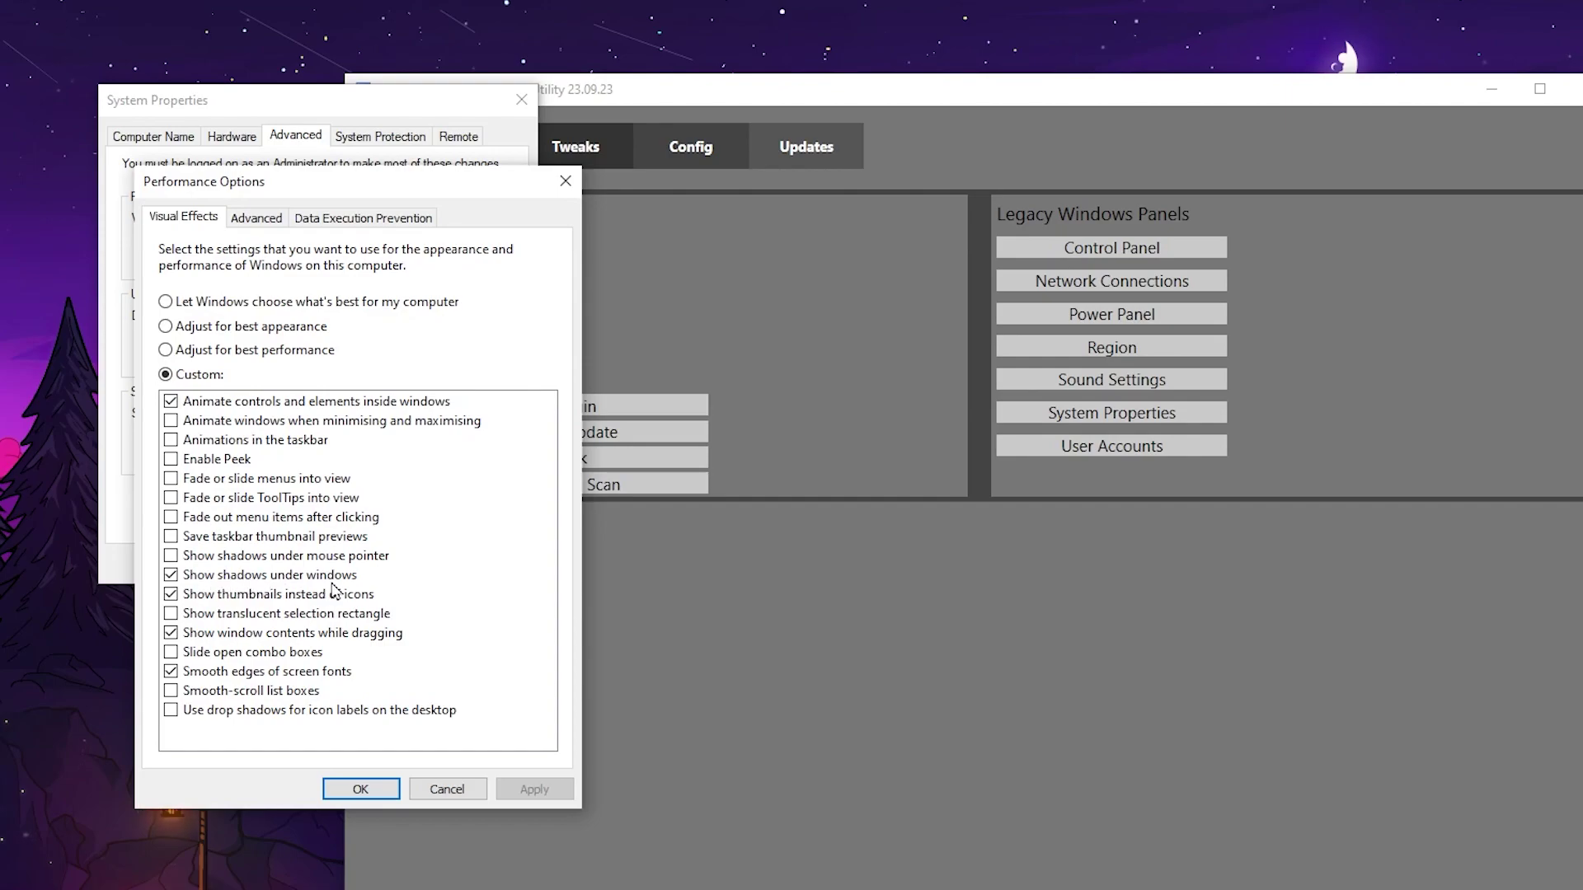
left_click(171, 557)
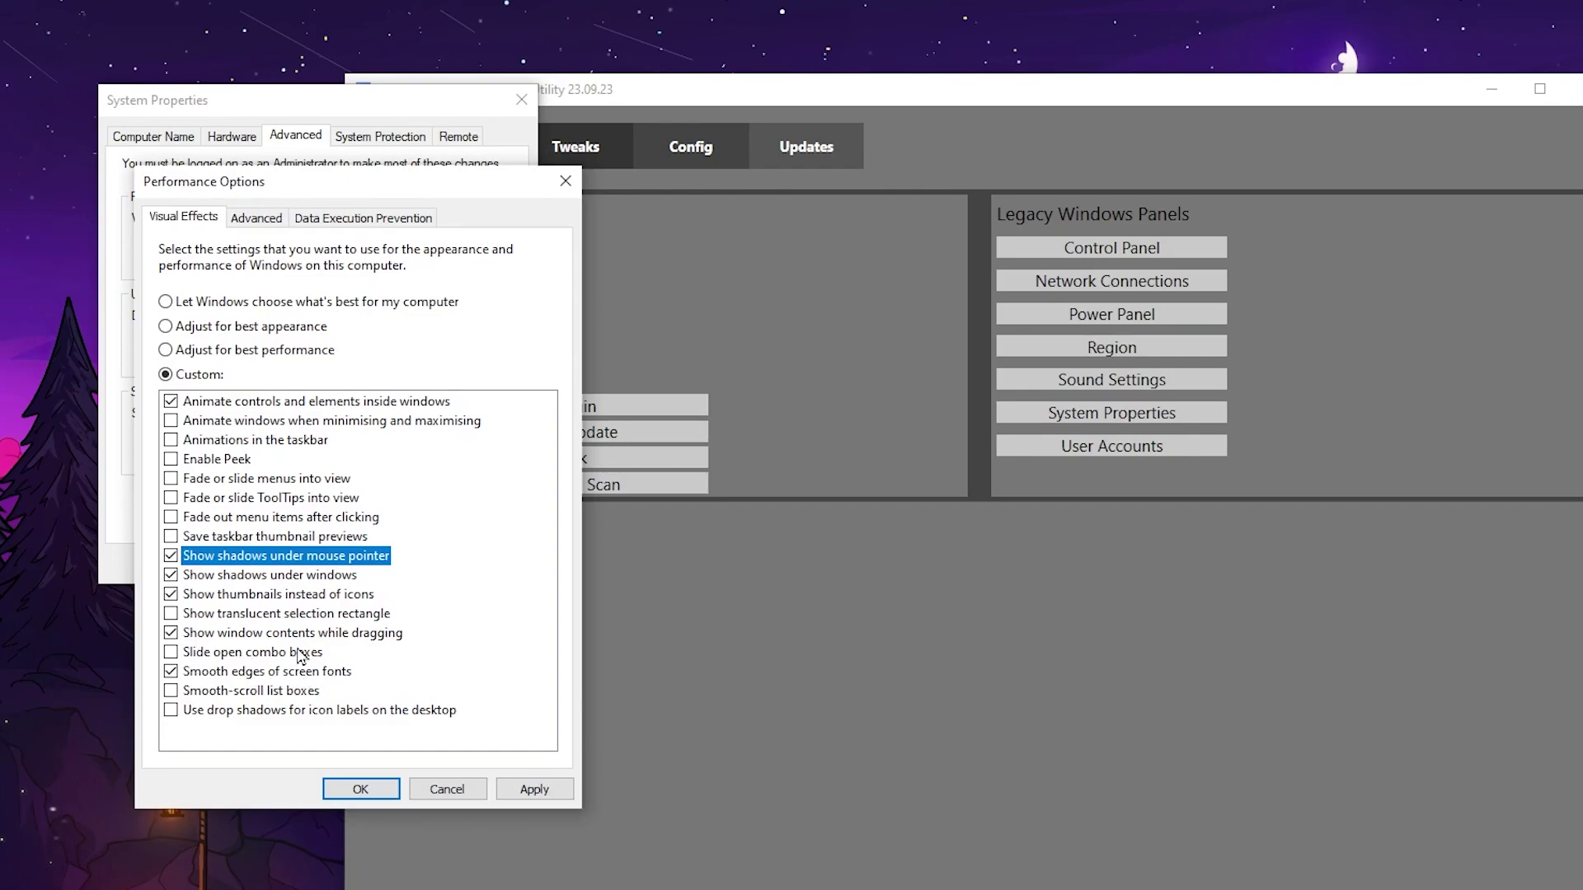
left_click(533, 789)
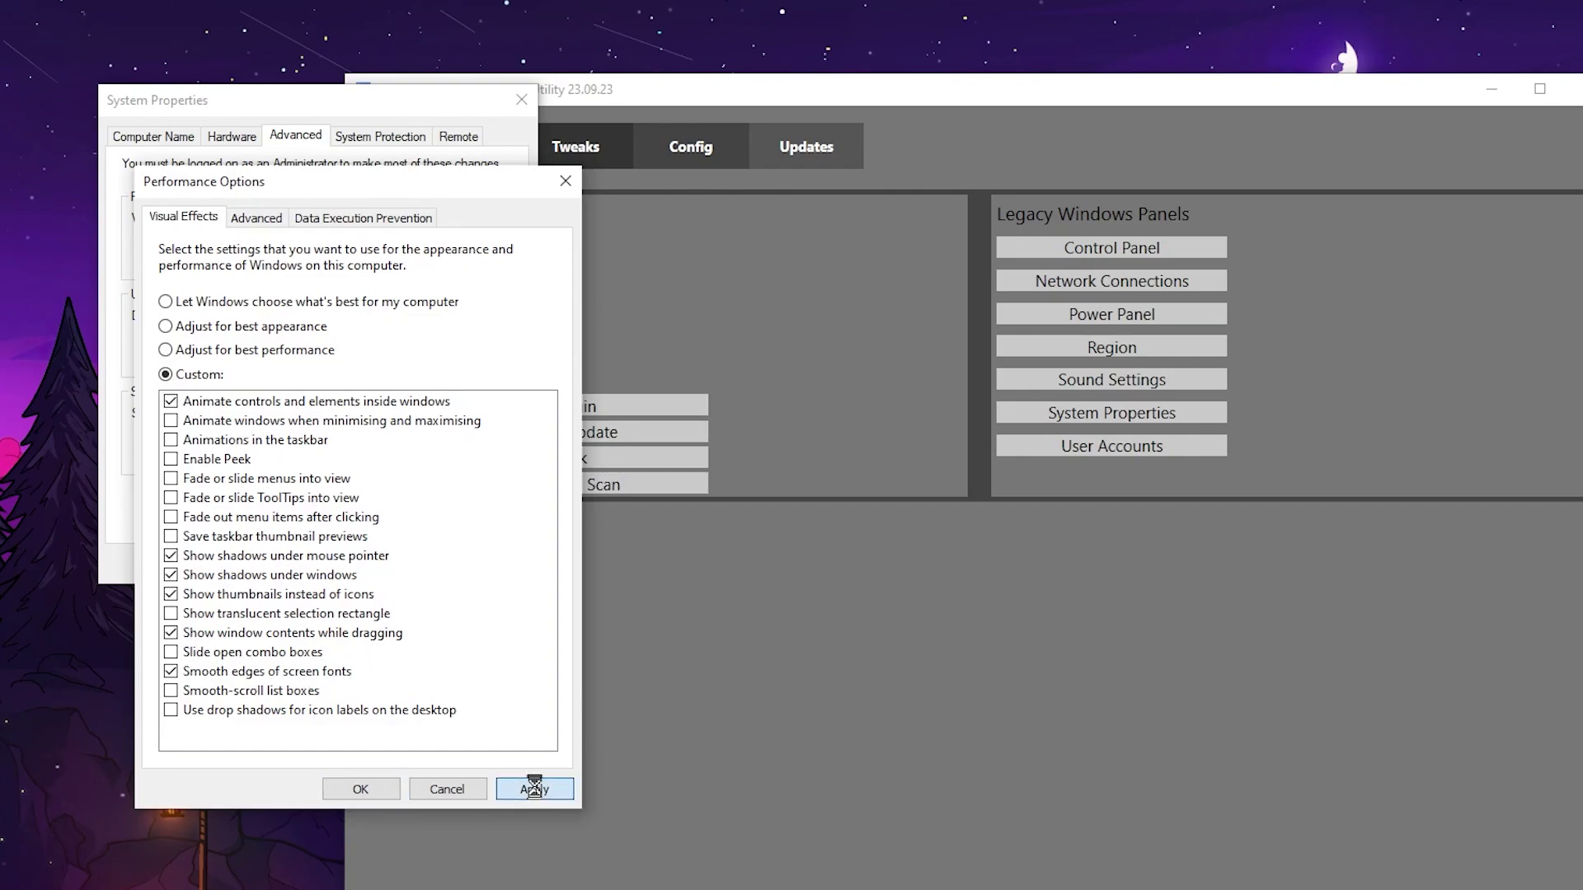
left_click(360, 790)
left_click(313, 568)
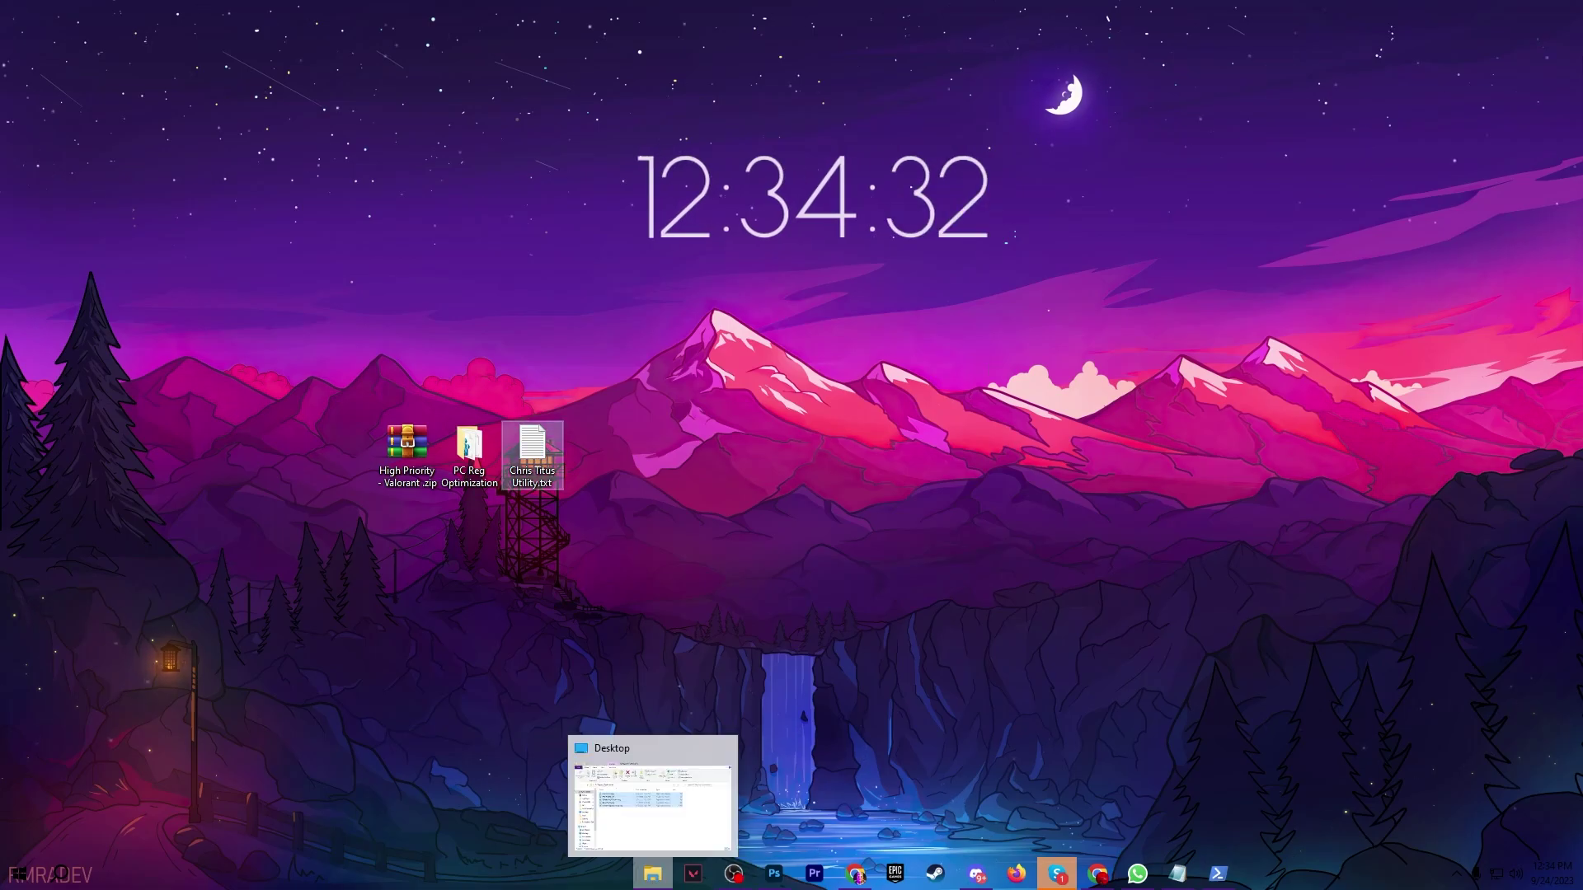
Browse to C:\Riot Games\VALORANT\live\ShooterGame\Binaries\Win64 in File Explorer.
left_click(626, 775)
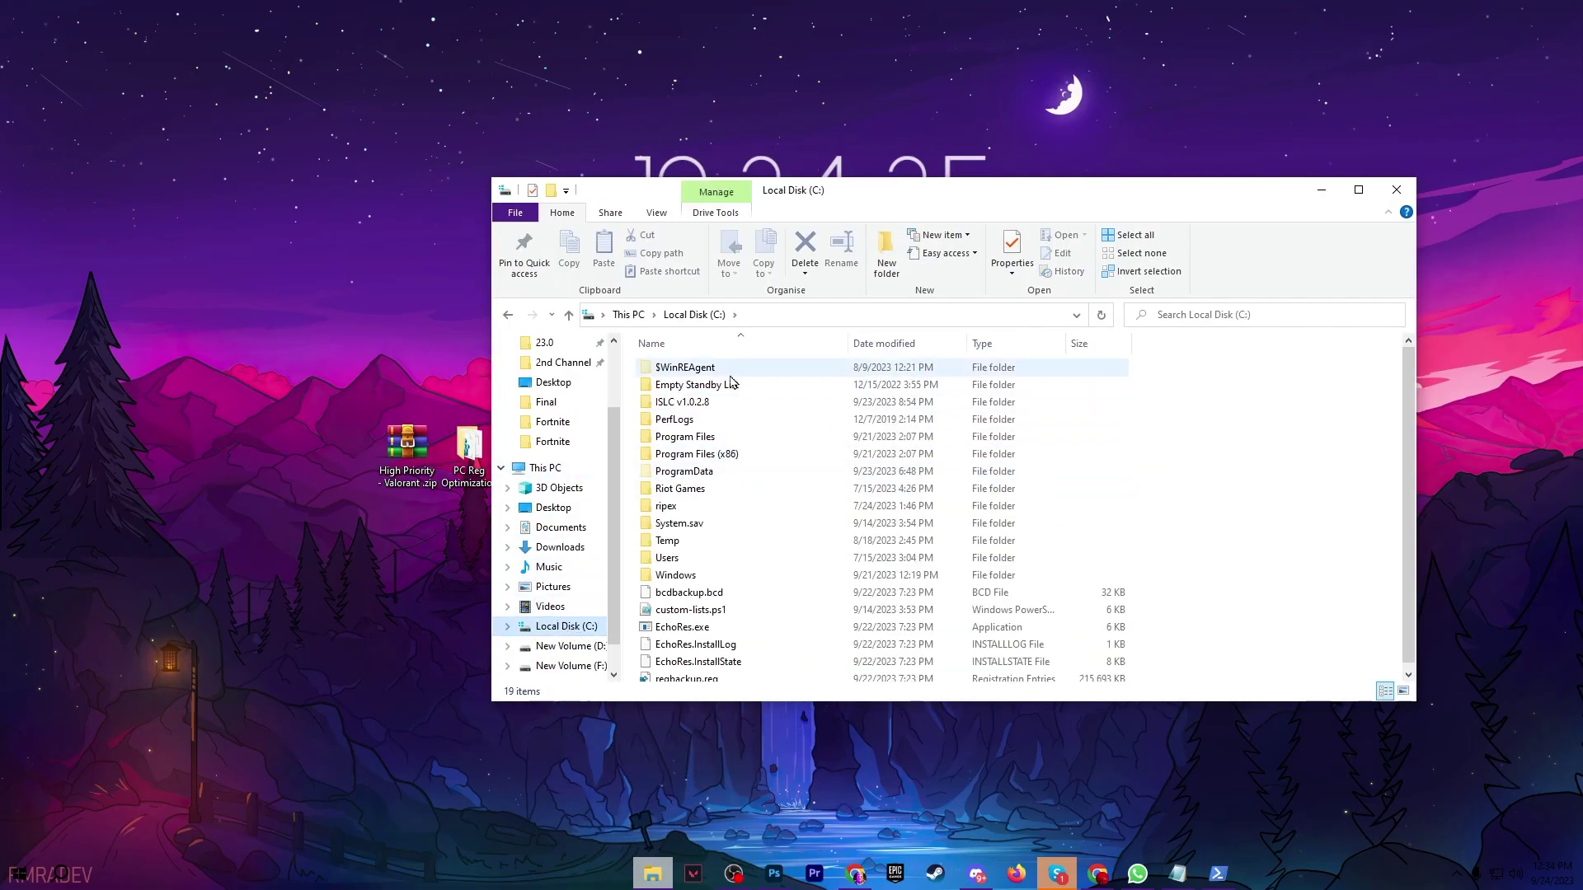
double_click(711, 492)
double_click(709, 385)
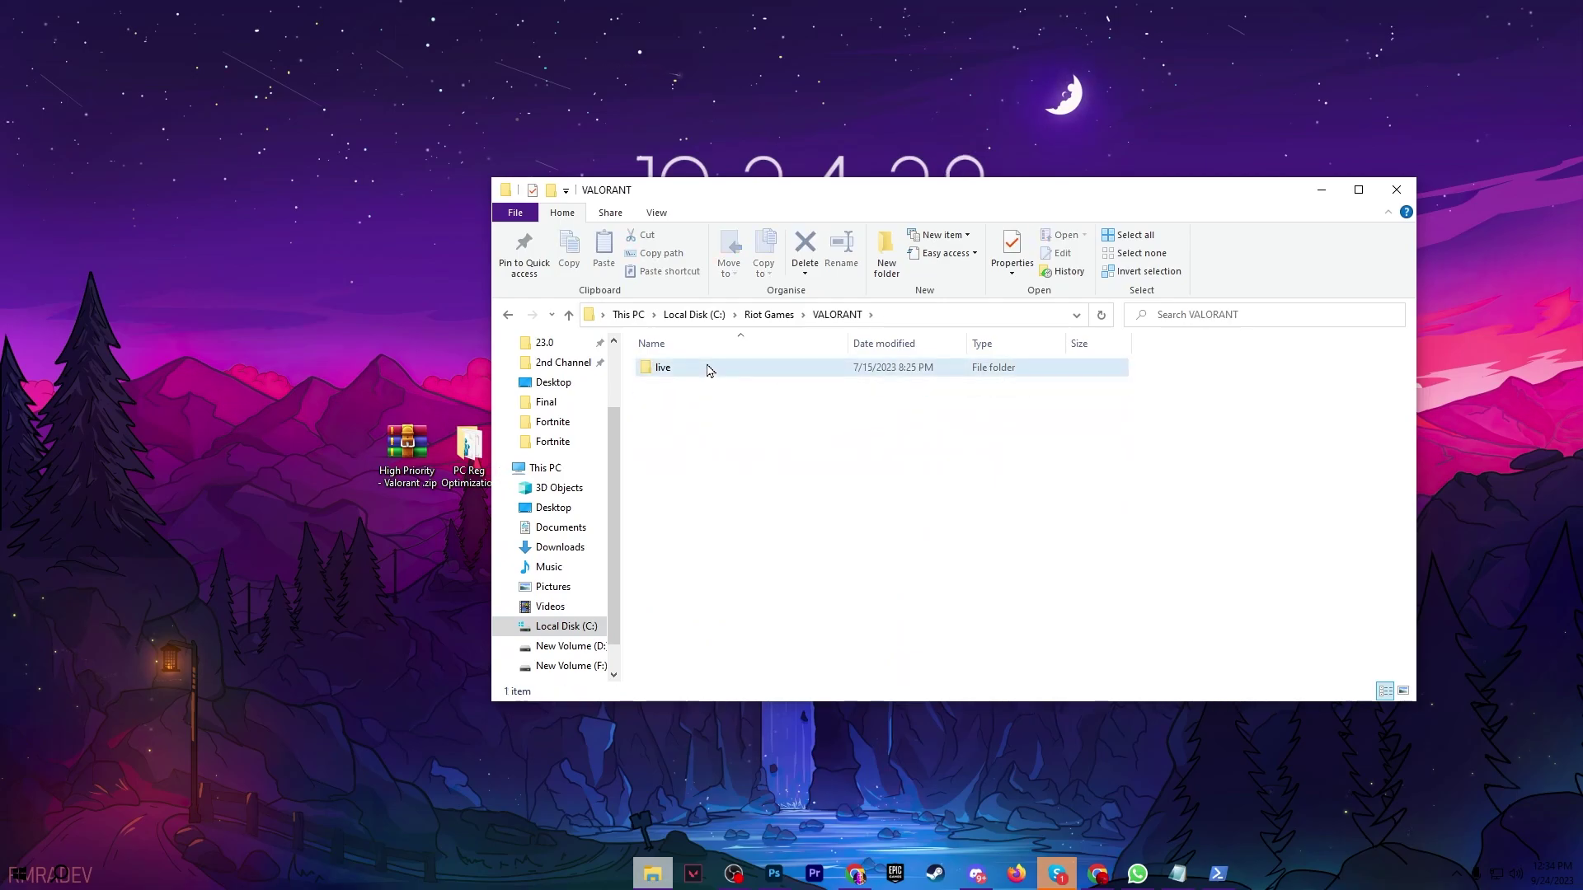
double_click(710, 367)
double_click(689, 385)
double_click(701, 367)
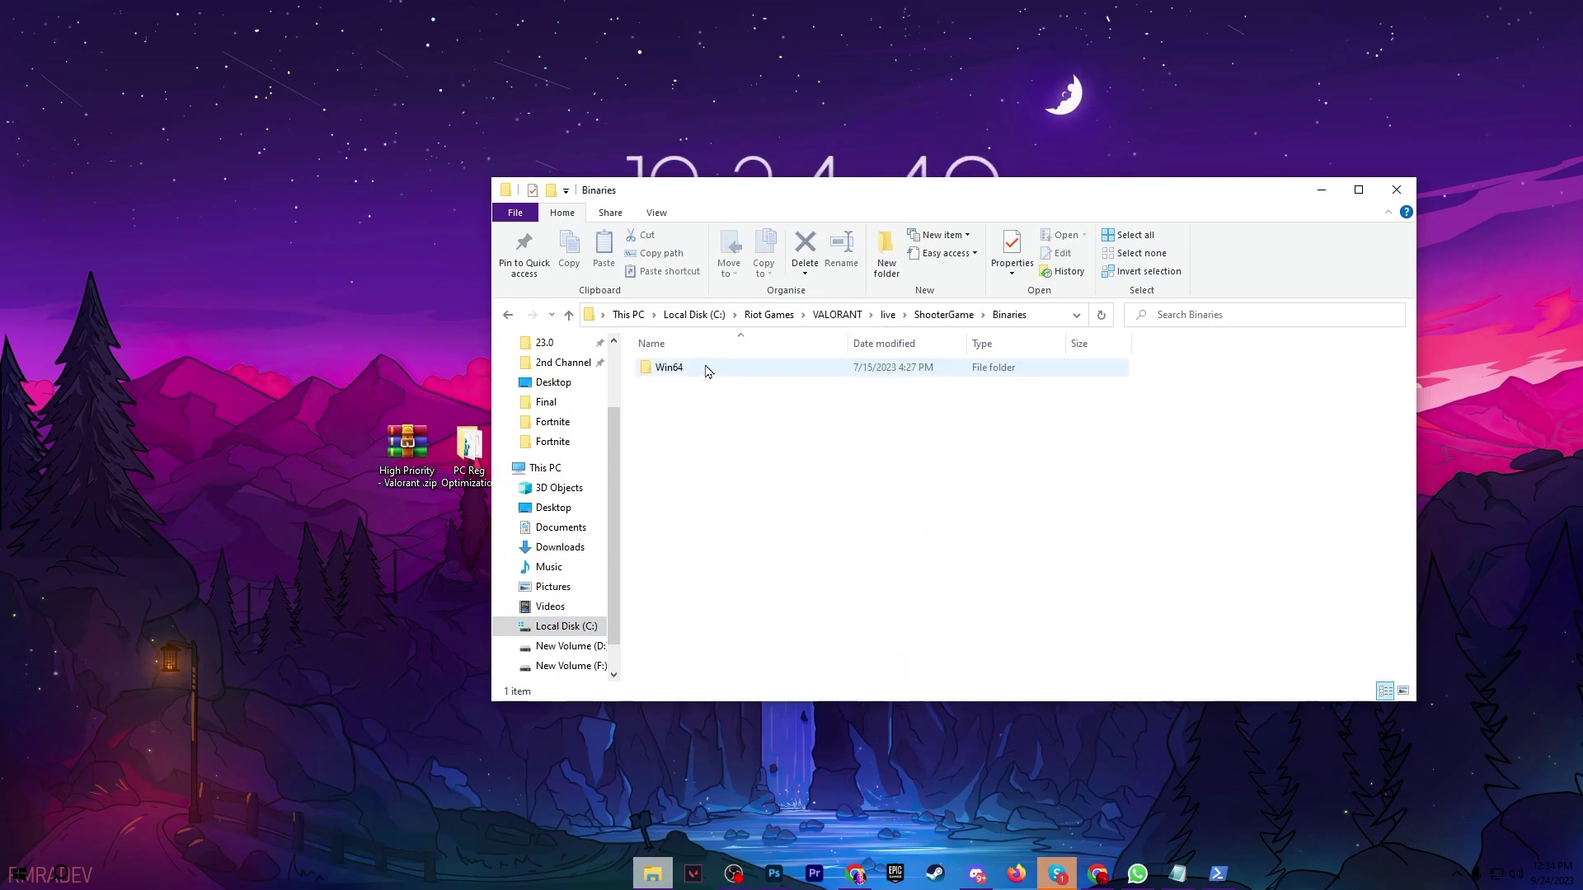
double_click(676, 368)
scroll(815, 421, "down", 13)
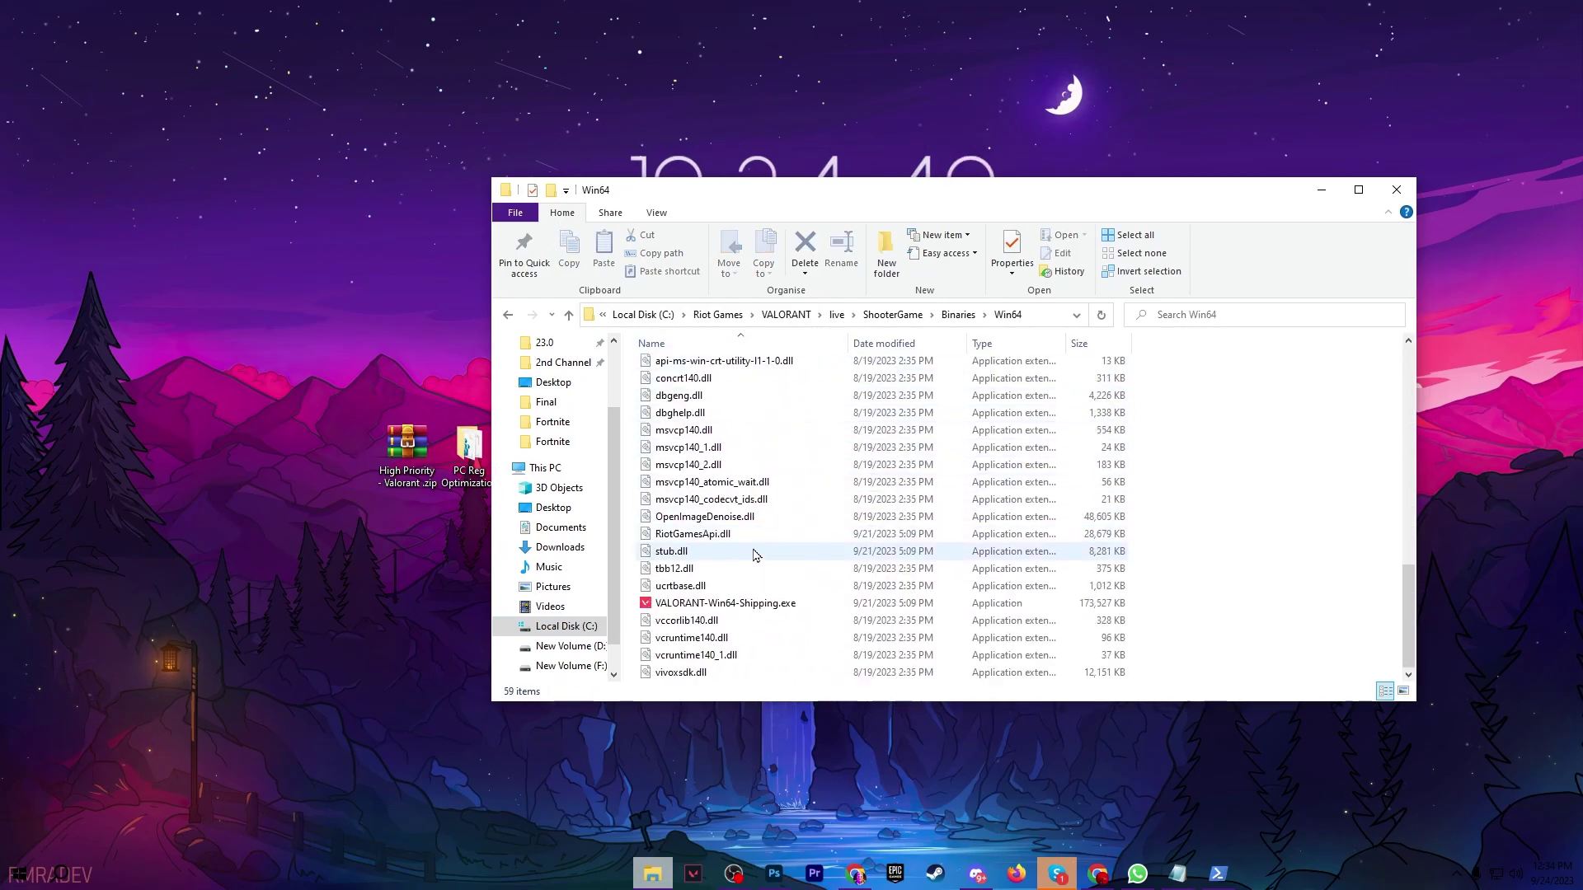
Disable full-screen optimisations and set the high DPI scaling override for VALORANT-Win64-Shipping.exe.
right_click(740, 609)
left_click(790, 590)
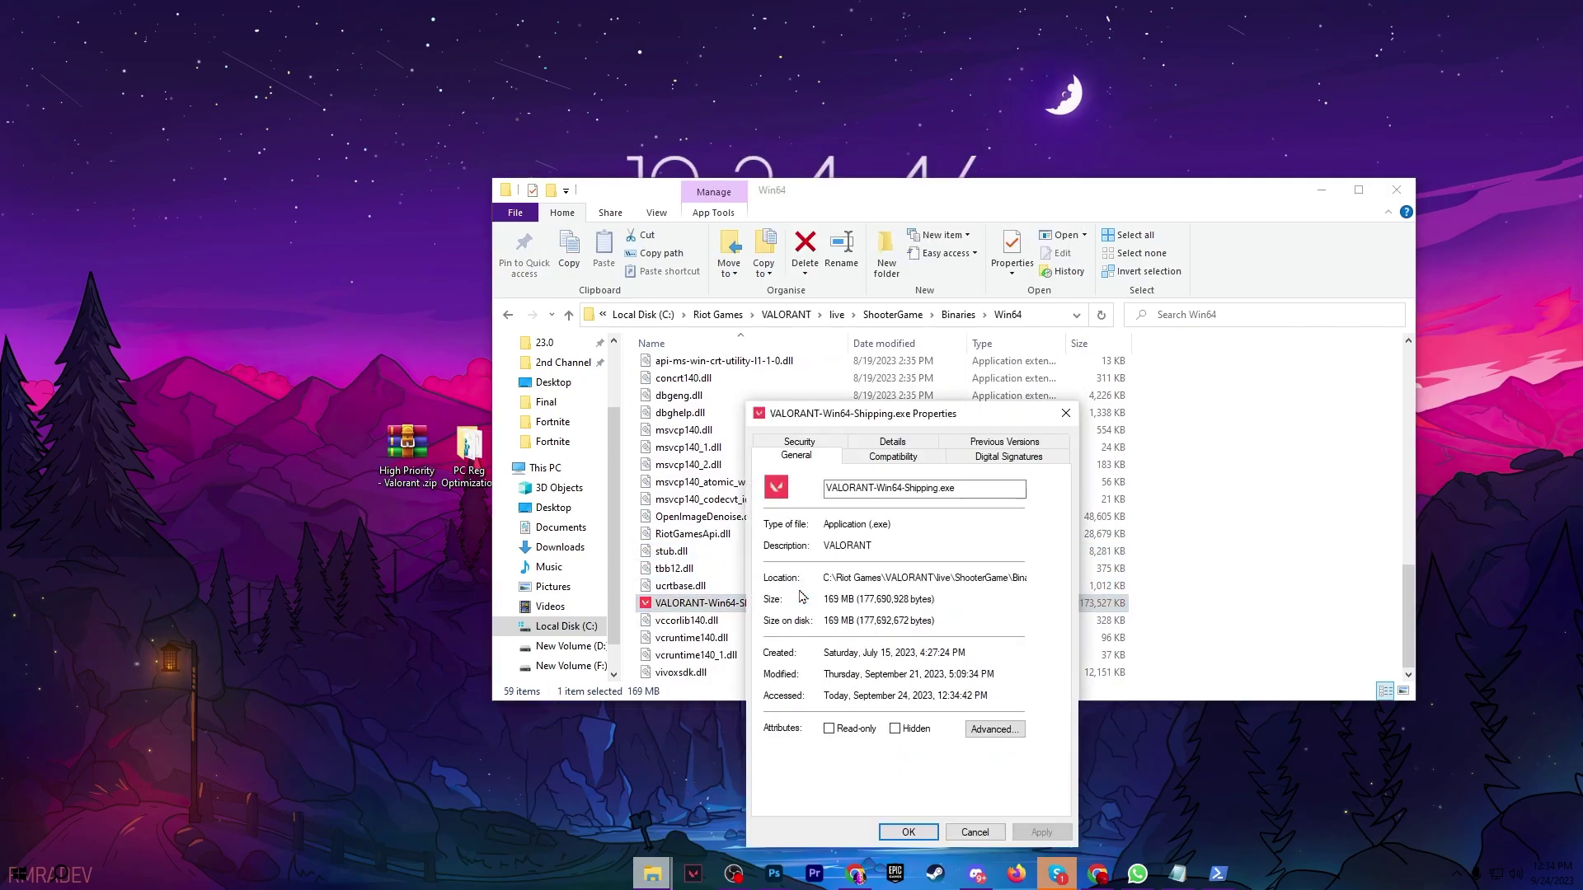
left_click(894, 298)
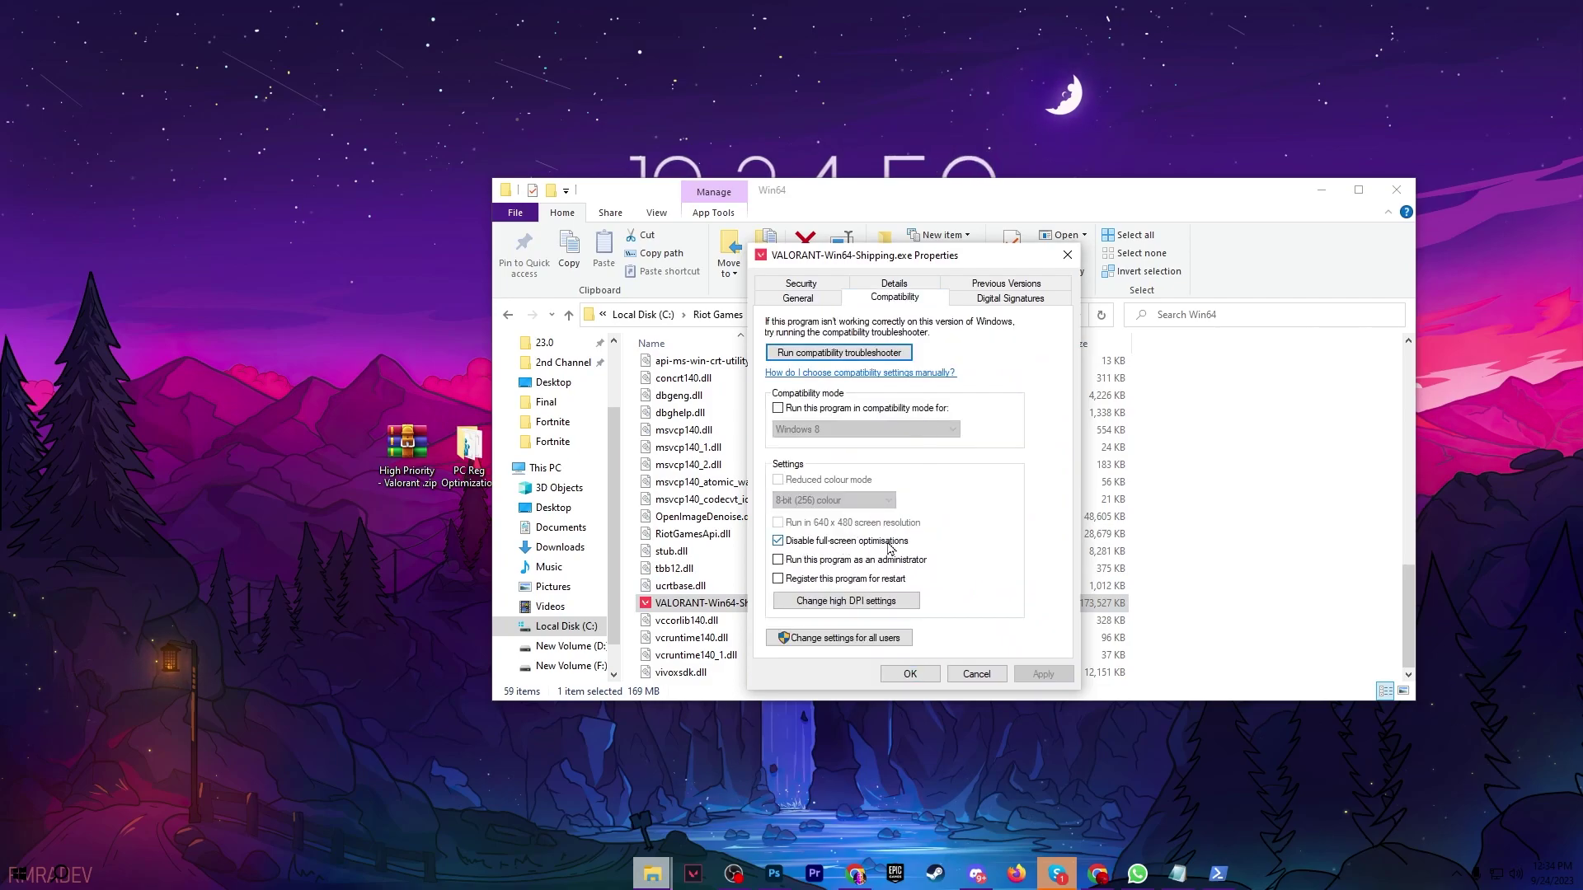
left_click(846, 600)
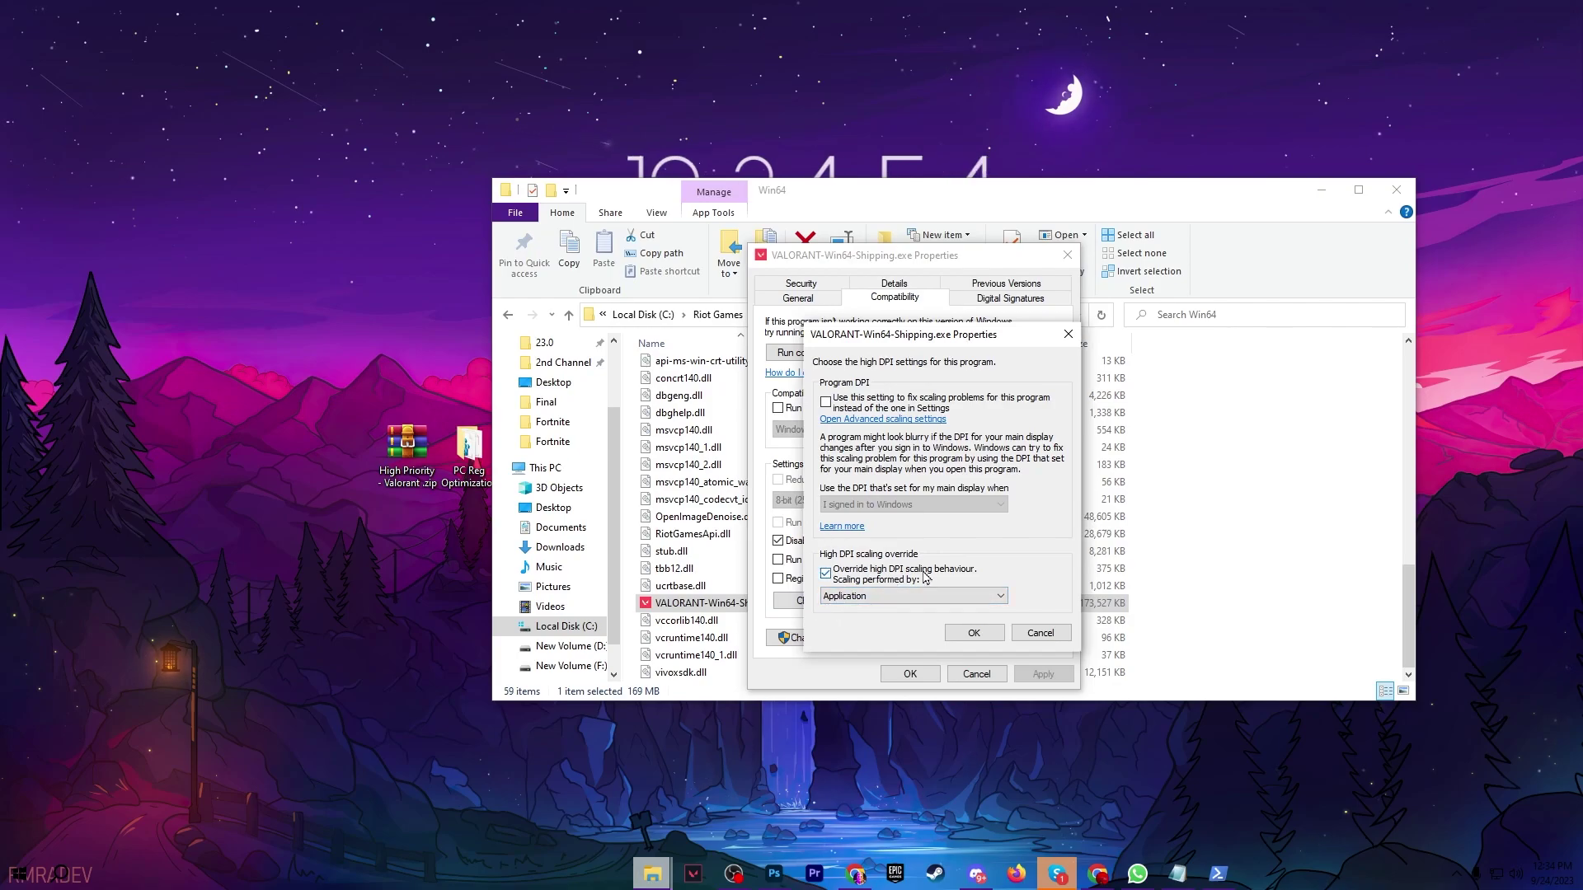
left_click(967, 635)
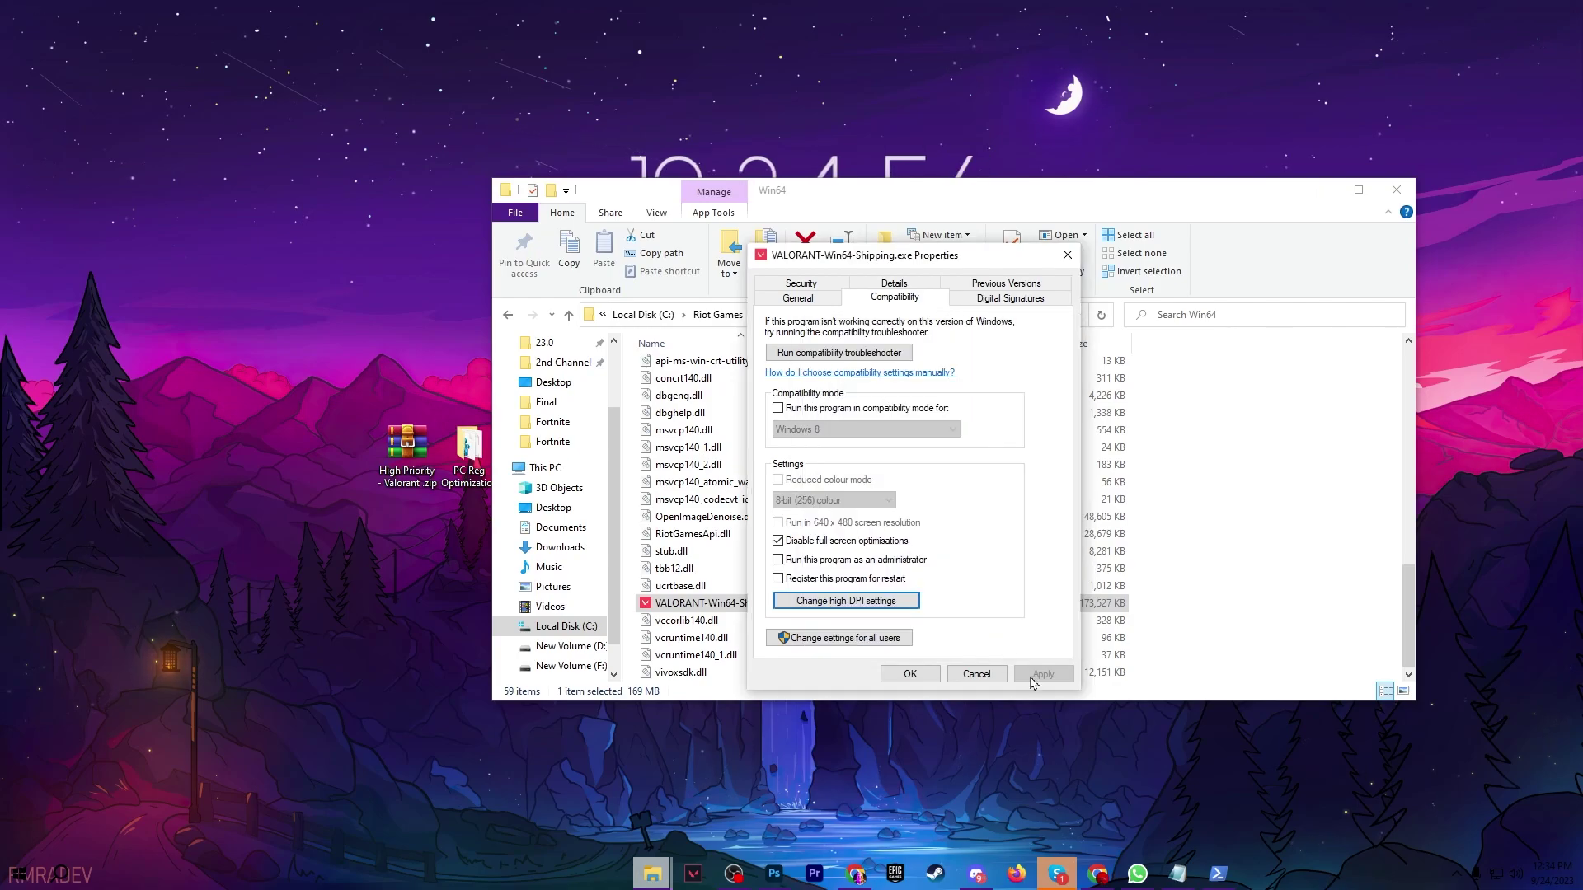
left_click(924, 683)
Close the File Explorer window.
left_click(1394, 189)
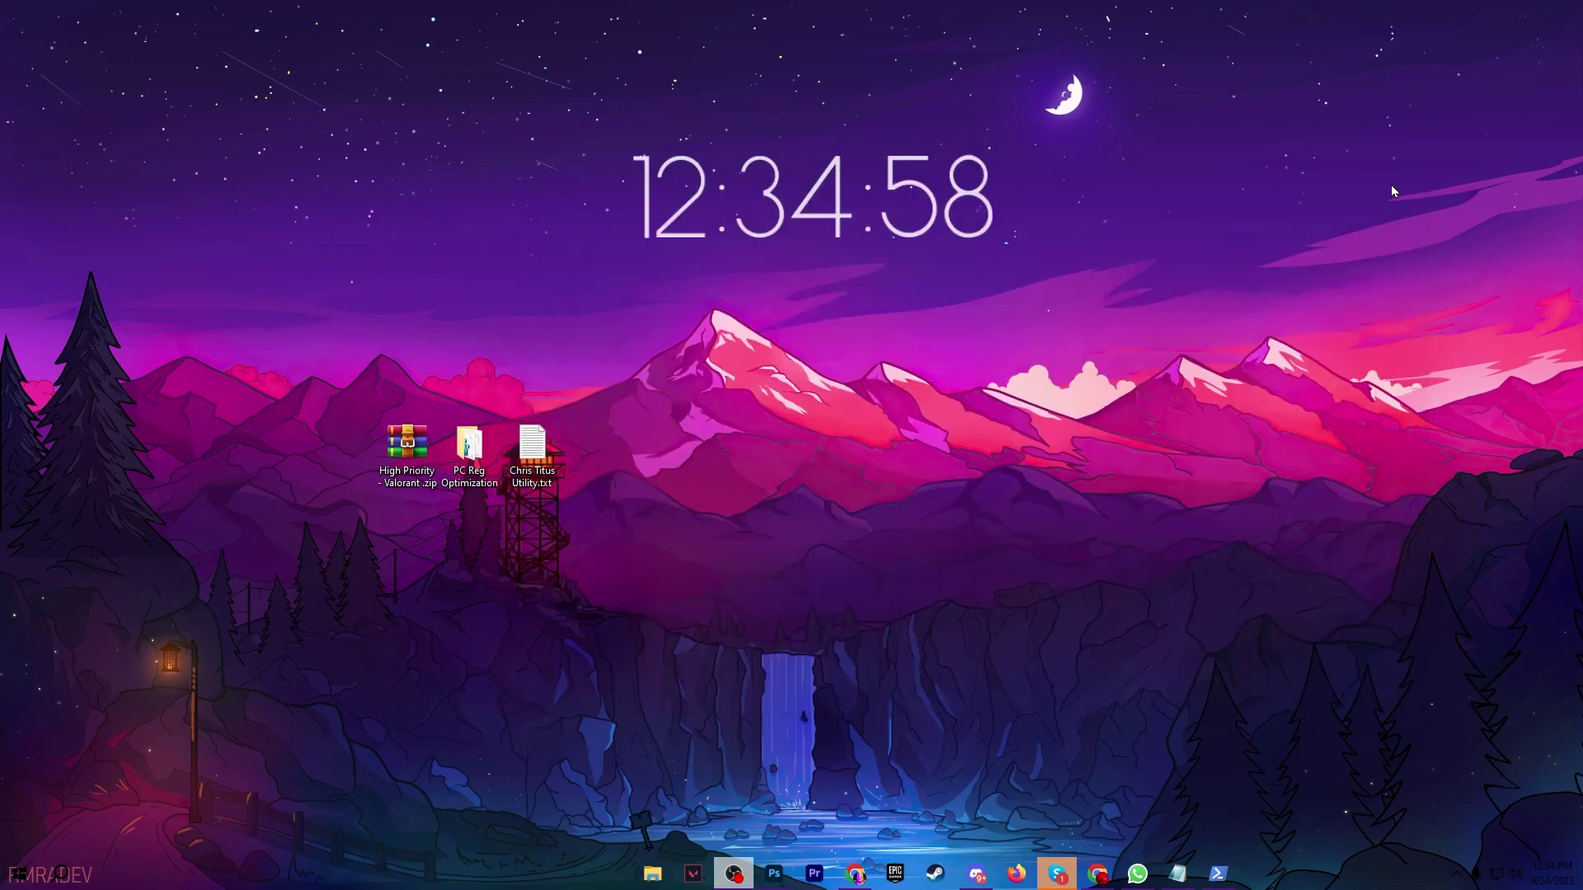